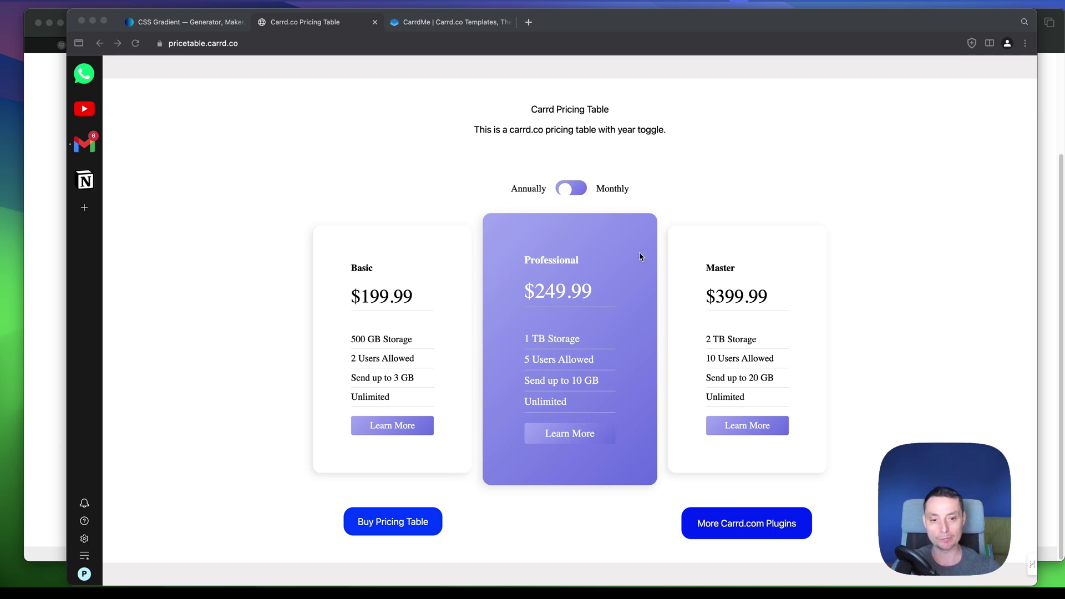
Test the demo page's annual/monthly toggle and narrow the browser window to check responsiveness.
click(572, 190)
click(573, 191)
click(574, 192)
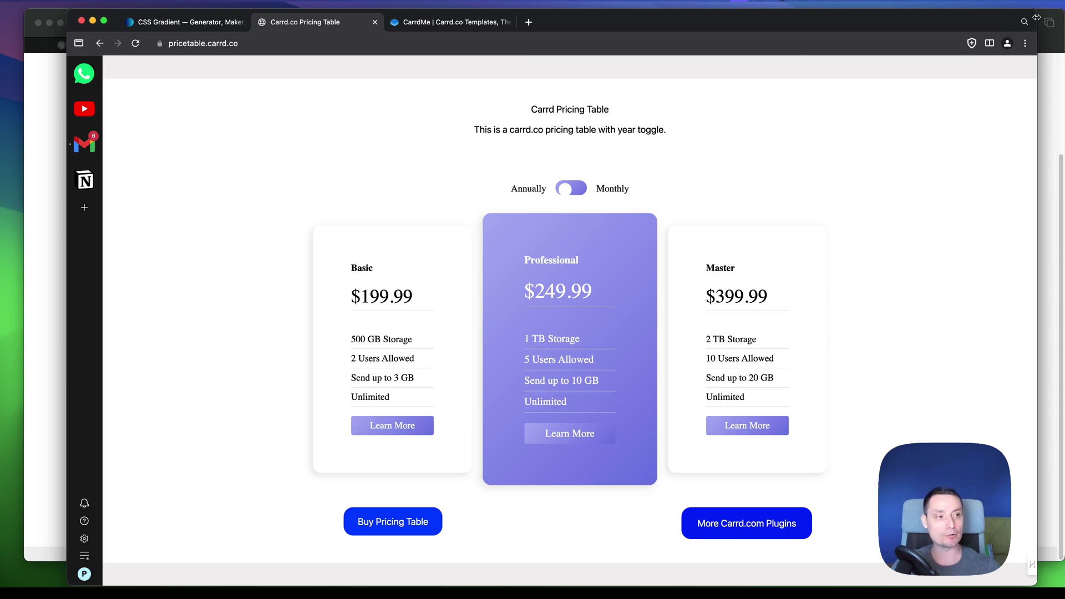
drag(1036, 16, 1056, 34)
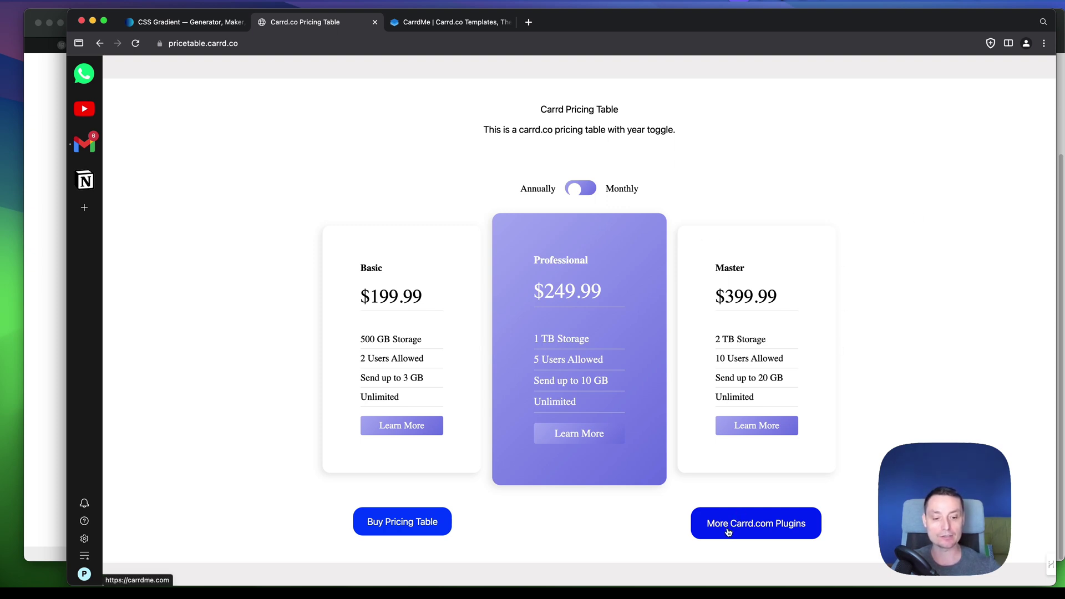
Preview the Buy Pricing Table page in a new tab, then review the .main_p and :root CSS.
right_click(415, 527)
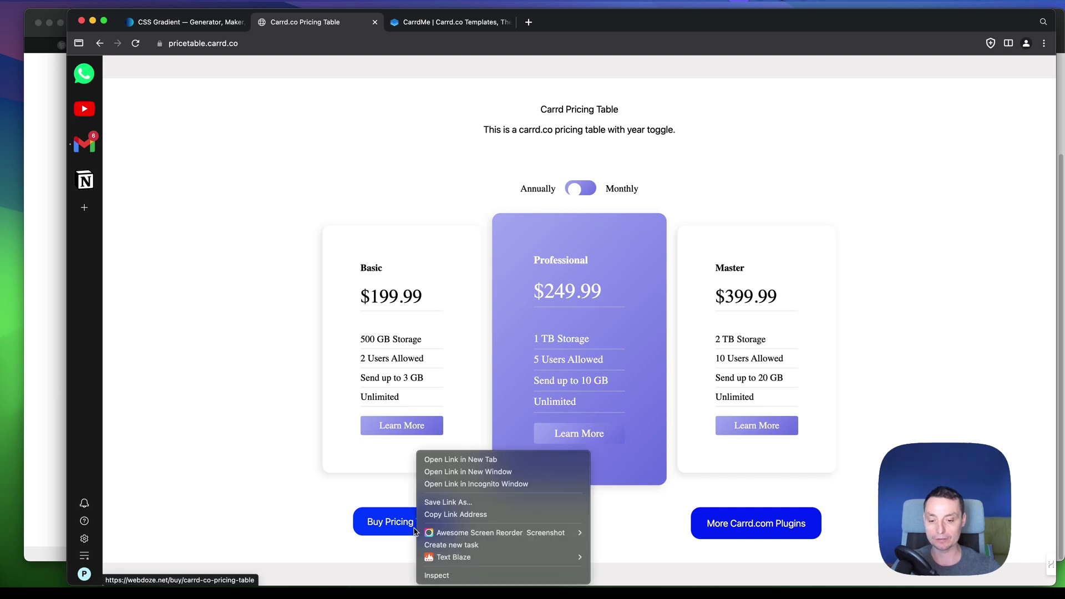
click(463, 464)
click(427, 25)
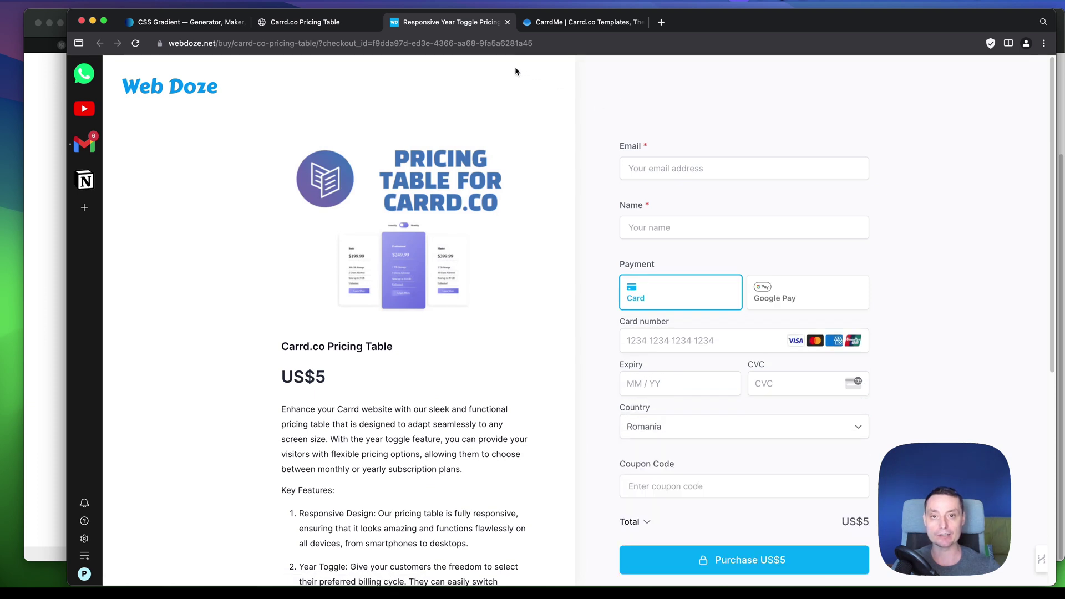
click(507, 23)
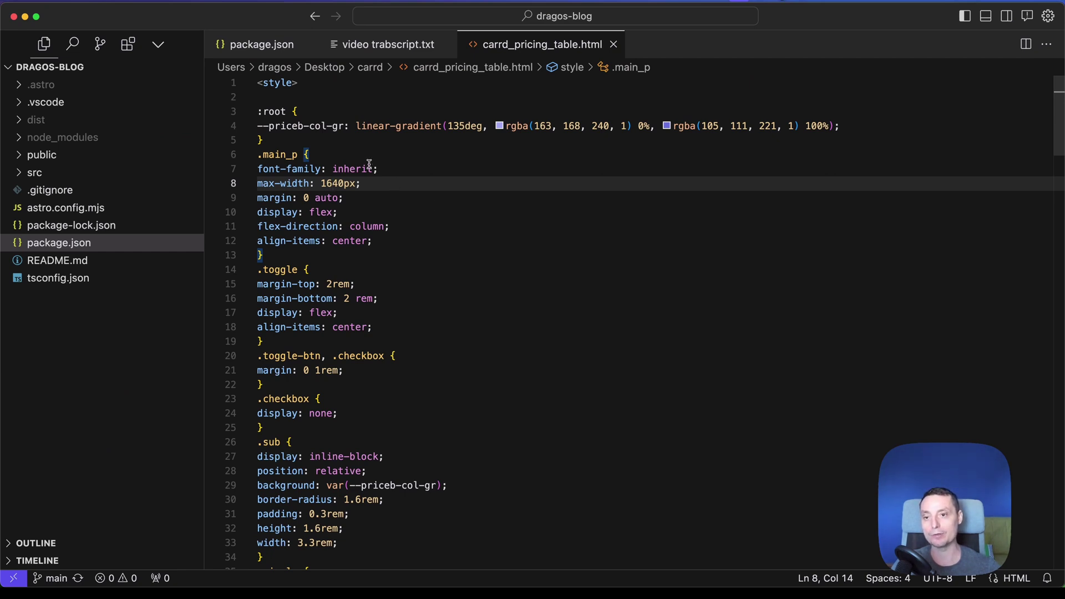
click(436, 213)
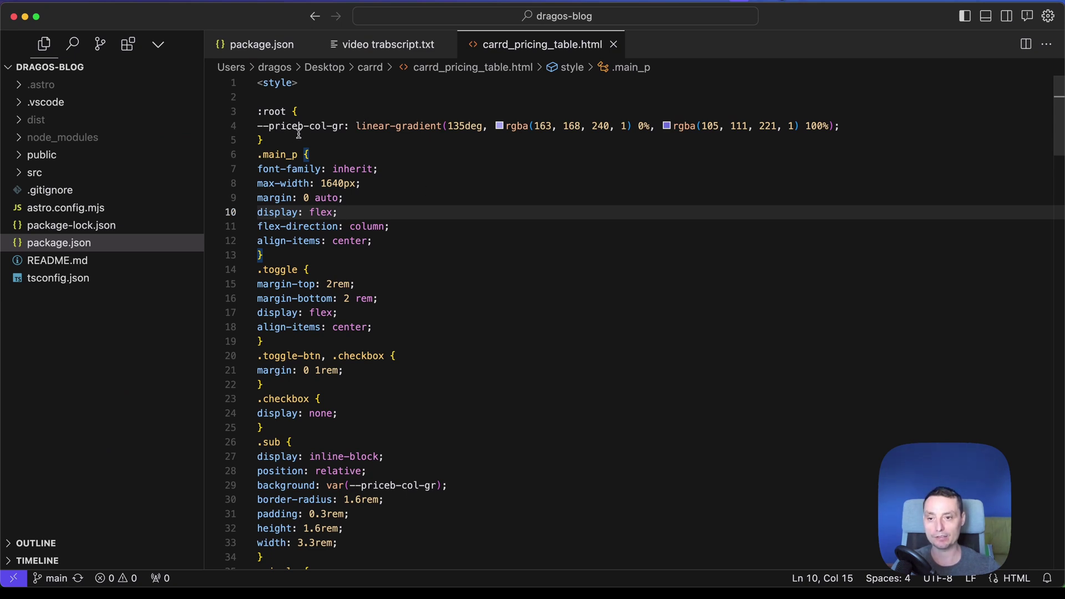
click(334, 126)
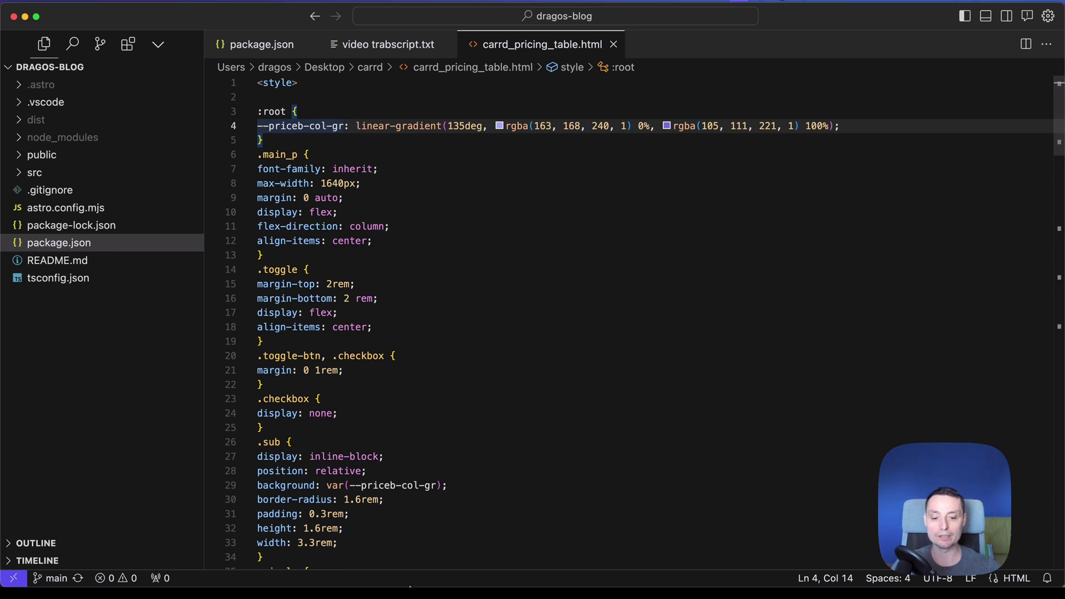
Compare the live pricing page in Chrome with its code, then go back to the editor.
mouse_move(581, 582)
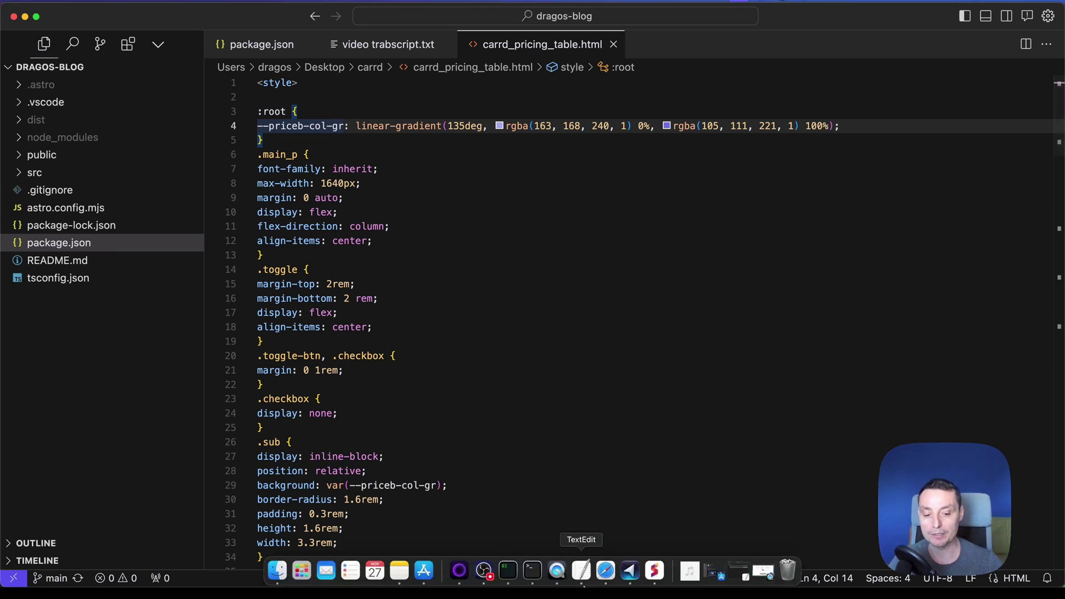
click(654, 572)
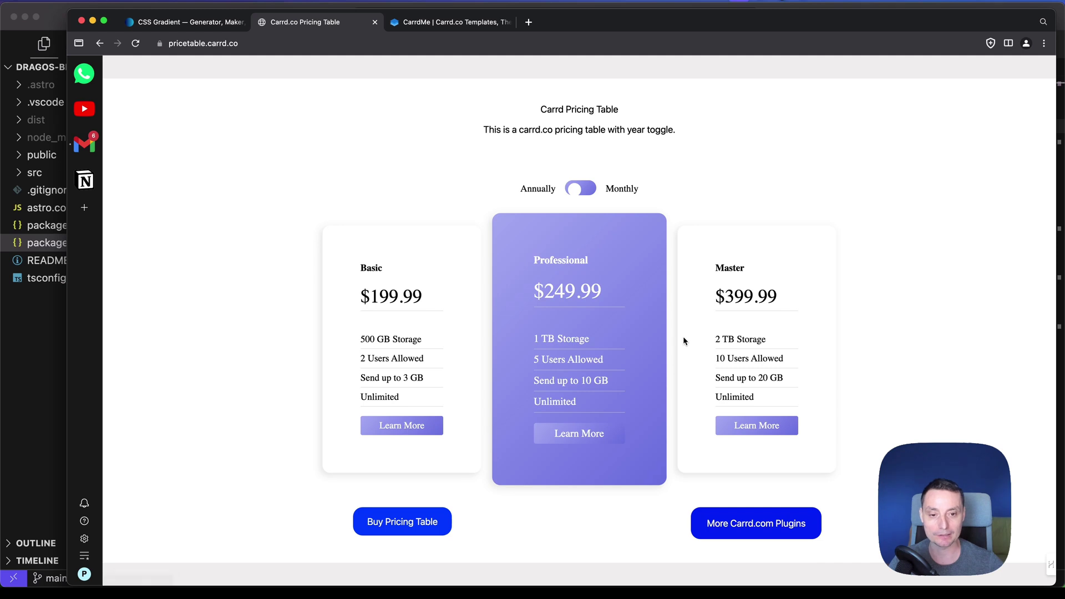
mouse_move(622, 585)
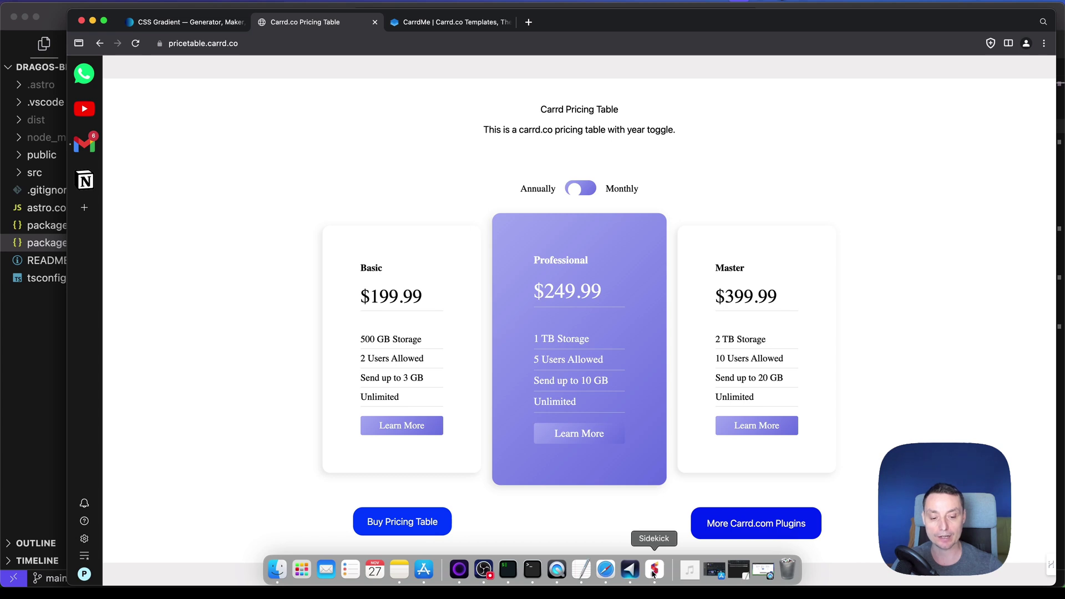
click(630, 571)
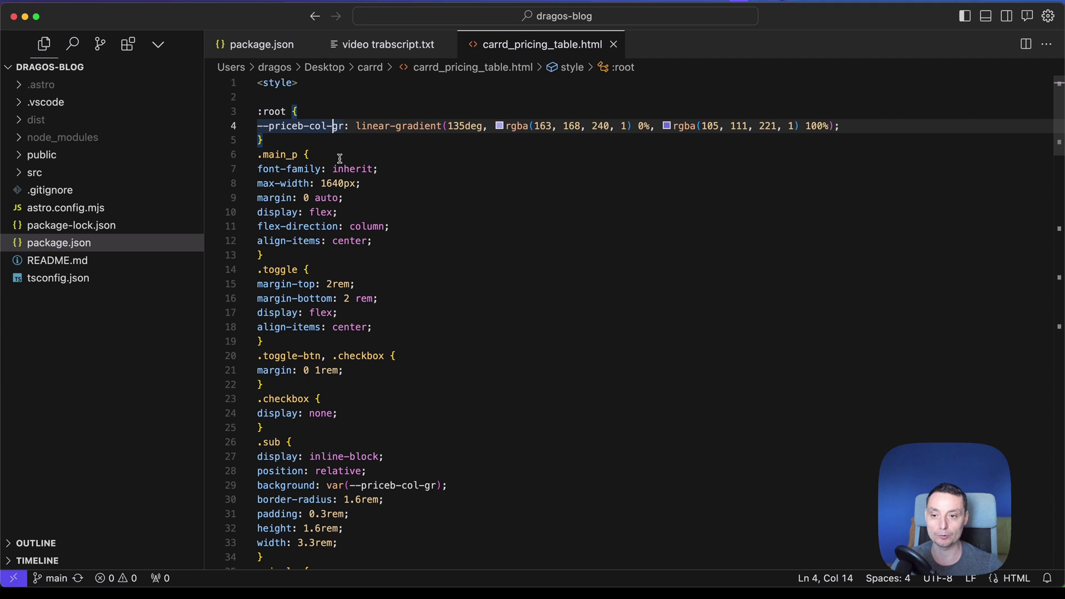
Review the .main_p font-family rule and move down to the toggle markup on line 115.
click(292, 169)
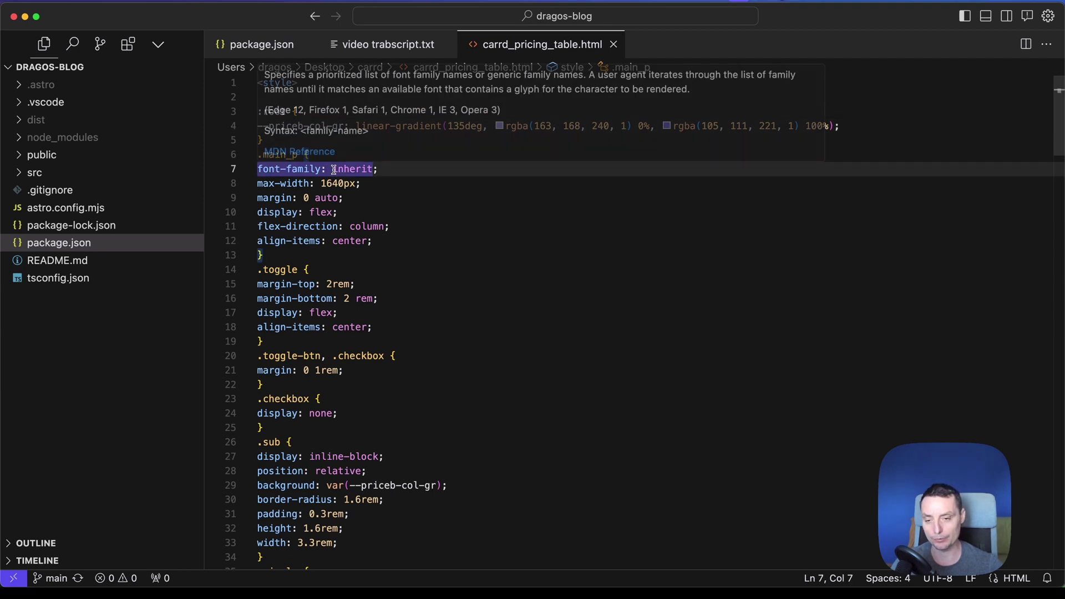
mouse_move(334, 169)
click(387, 169)
scroll(361, 150, down, 4)
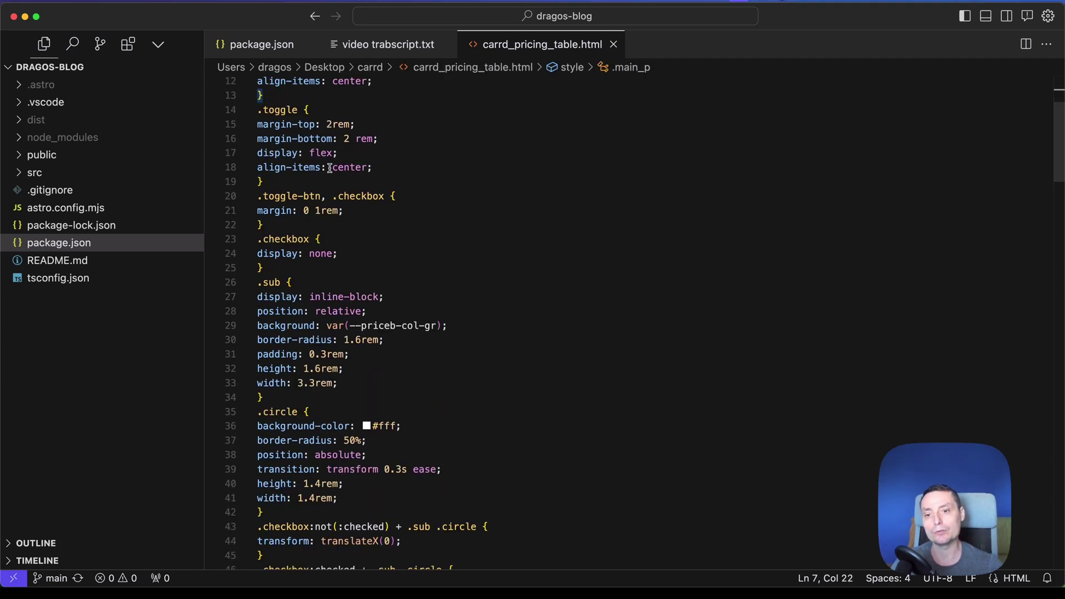
scroll(363, 140, down, 3)
scroll(363, 140, down, 20)
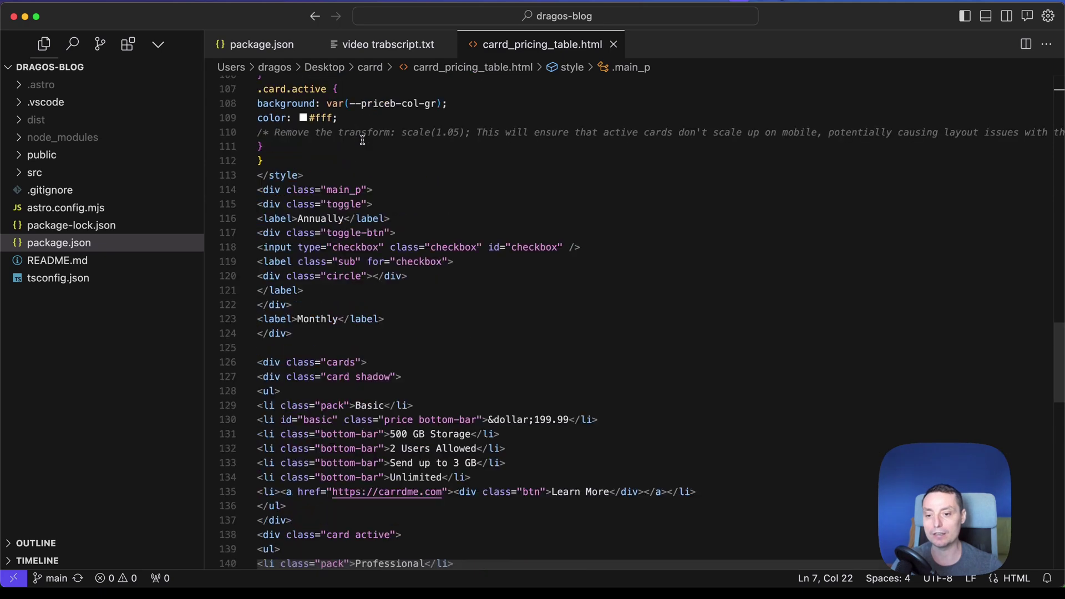
click(313, 207)
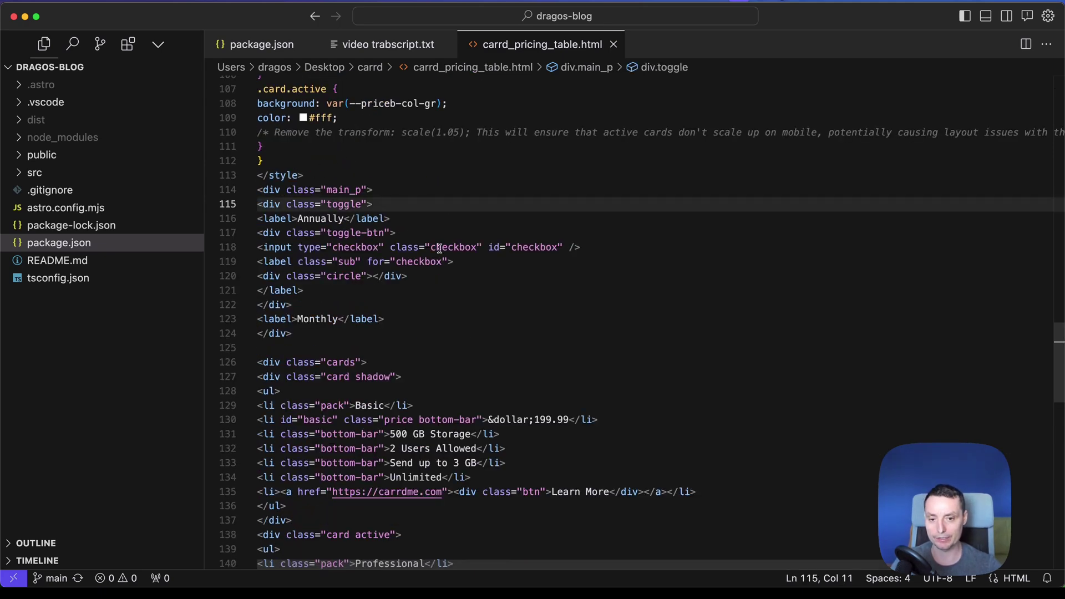
scroll(439, 248, down, 3)
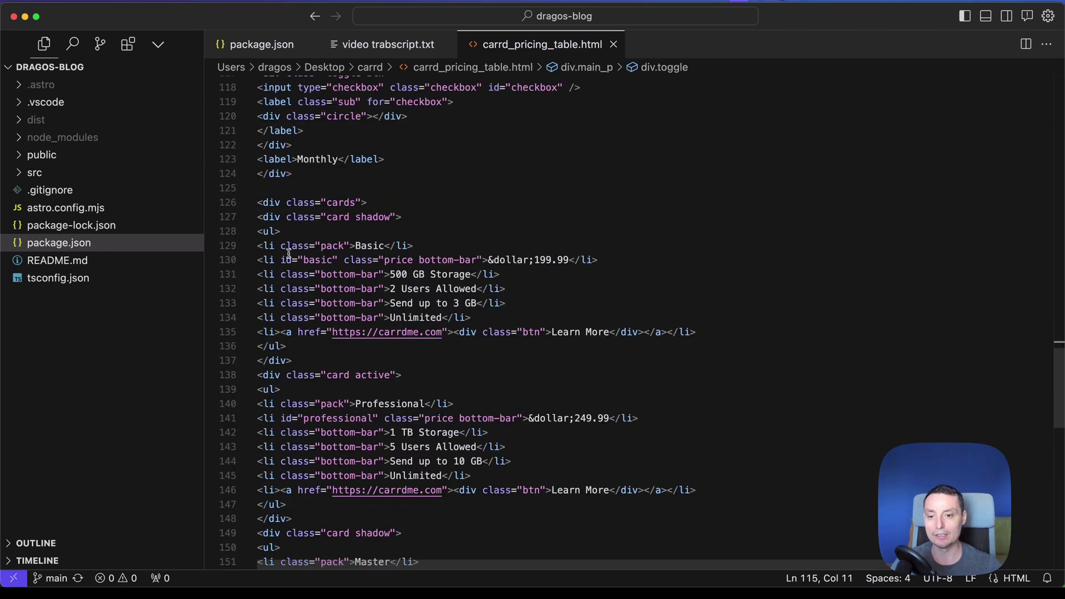
Inspect the Basic and Professional cards' features, prices (199, 249.99) and links, down to the script.
click(566, 274)
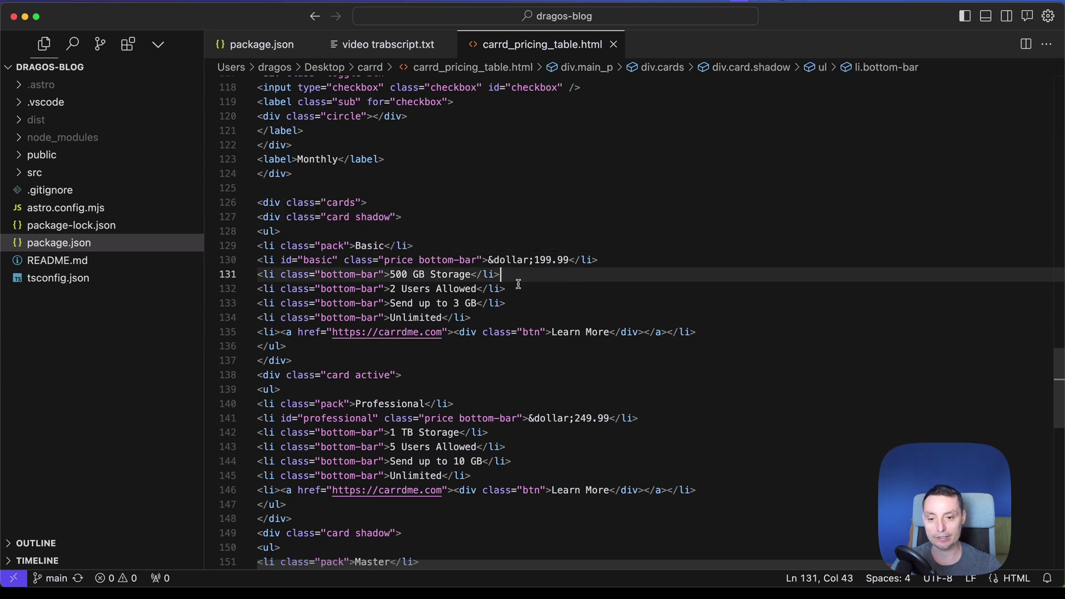
drag(471, 317, 258, 316)
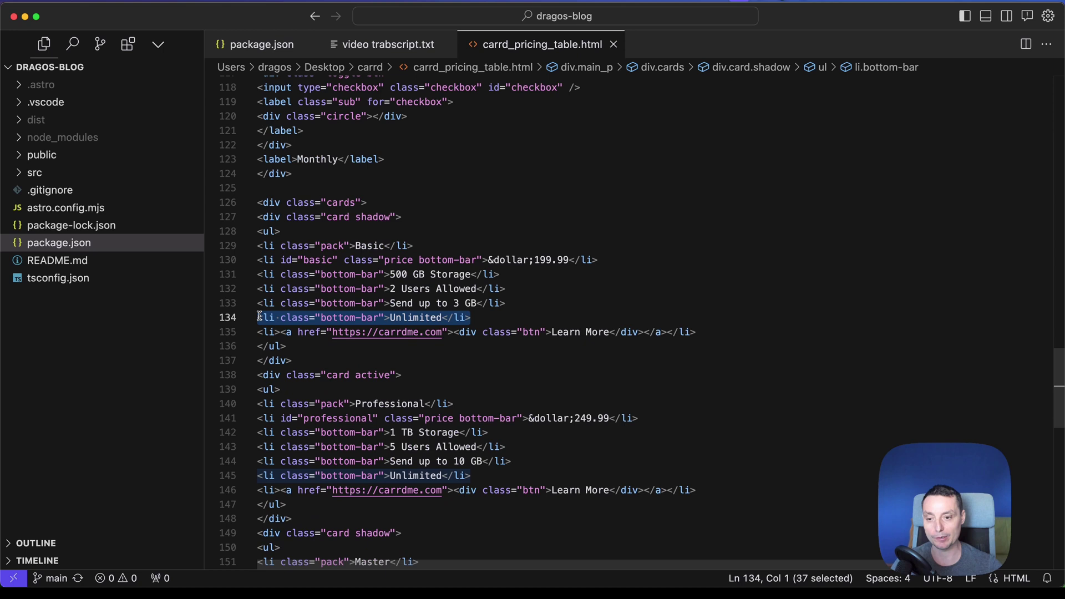
click(401, 289)
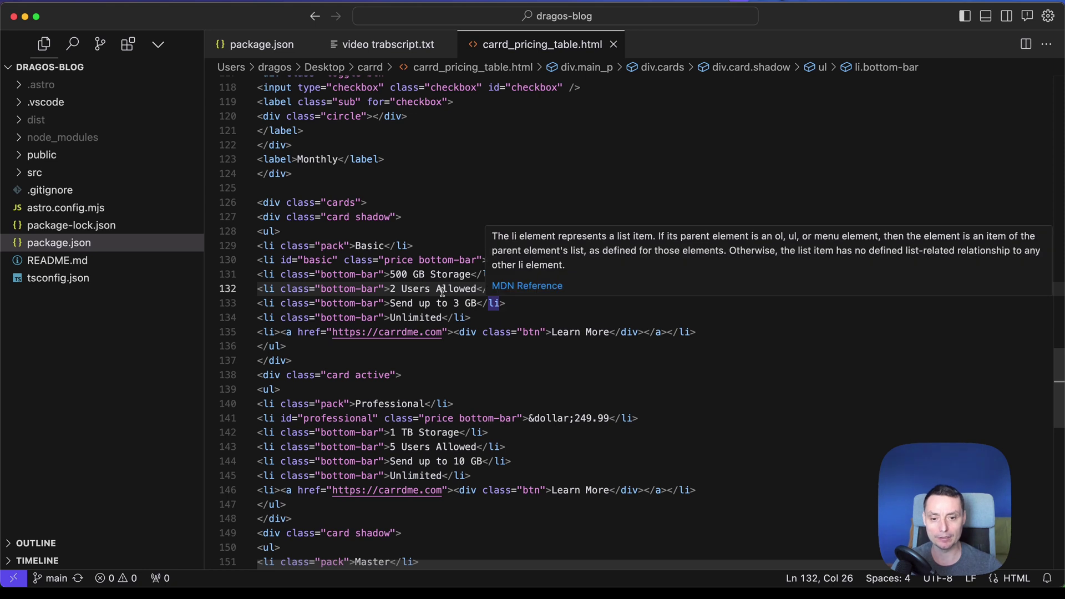
click(419, 273)
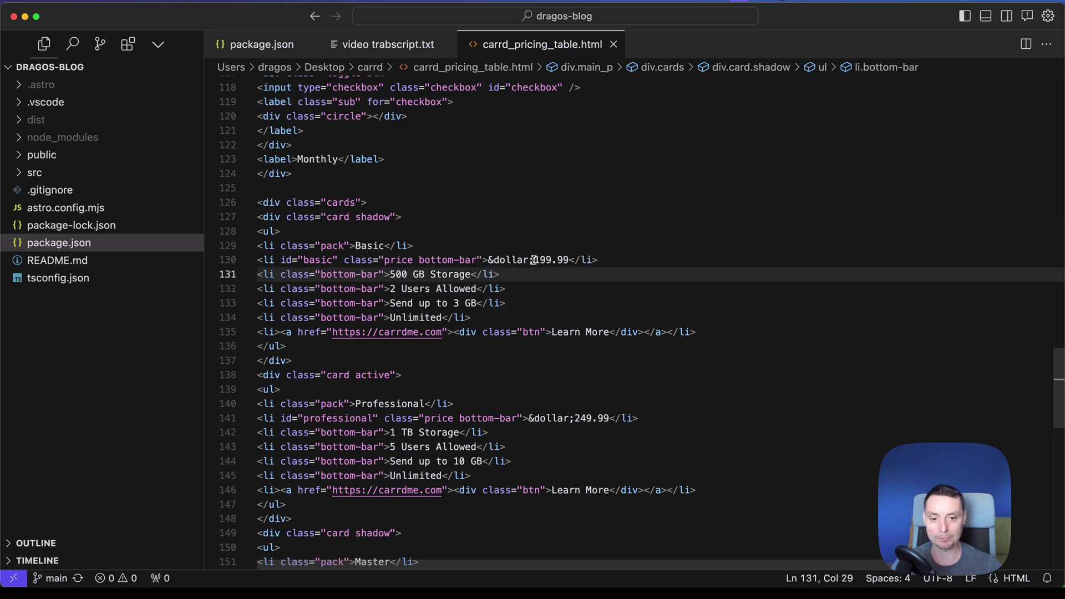
drag(534, 261, 550, 262)
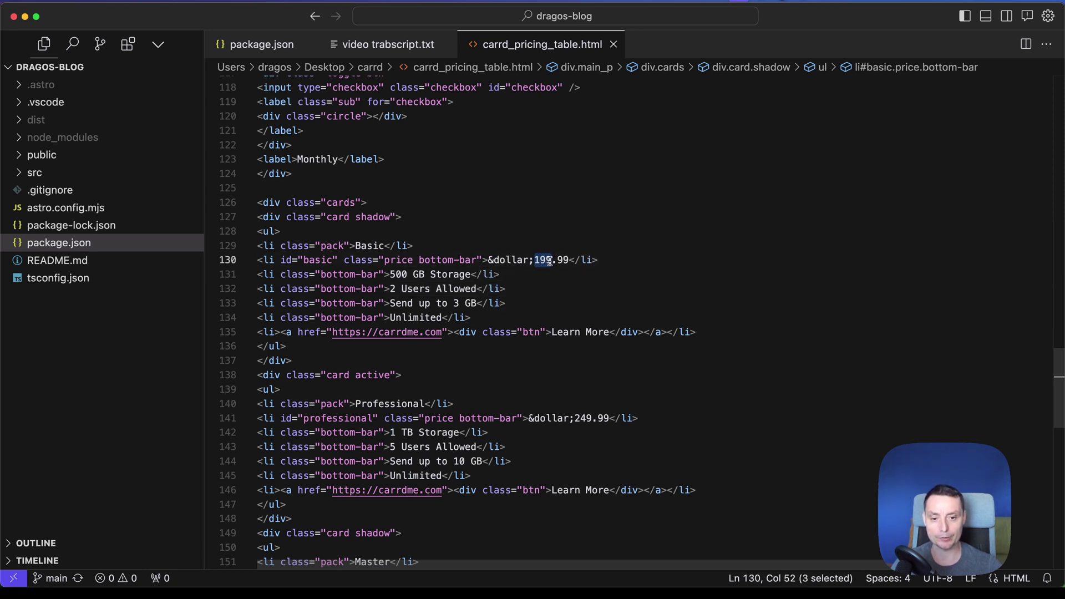
double_click(369, 247)
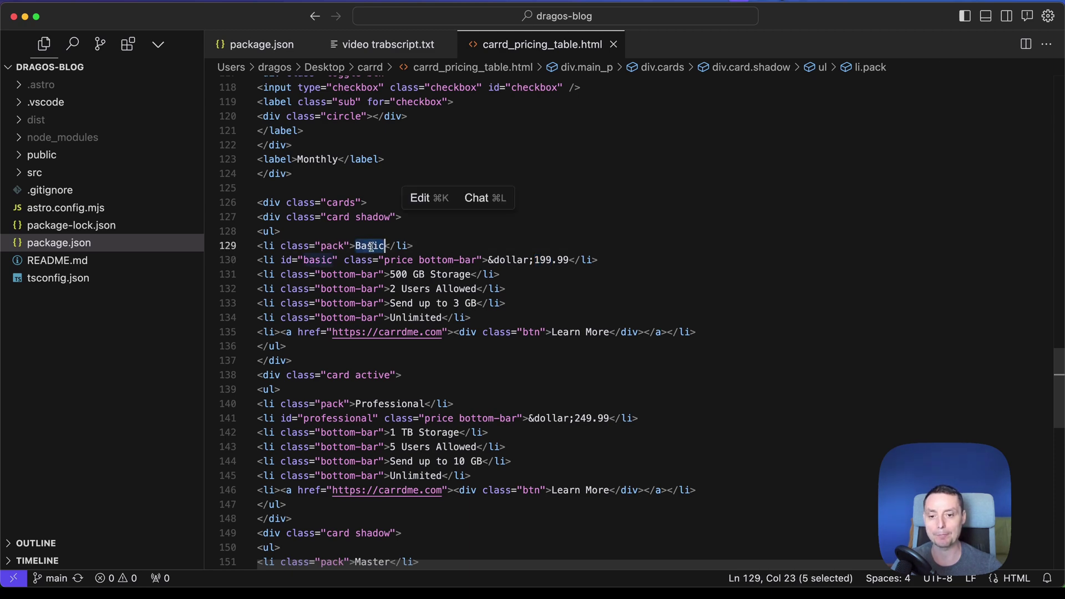
scroll(371, 246, down, 2)
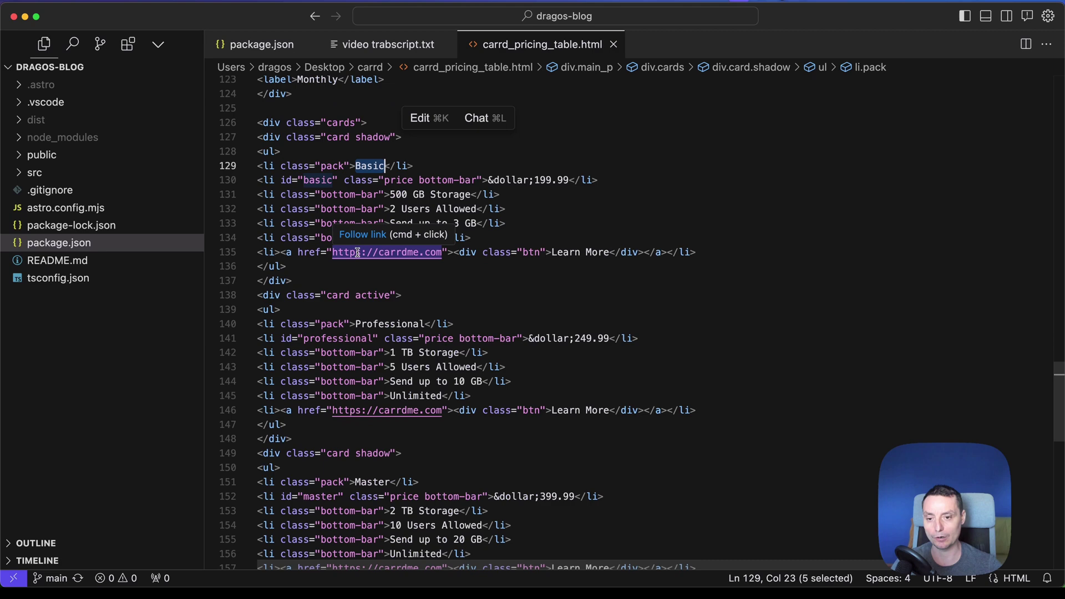
click(442, 252)
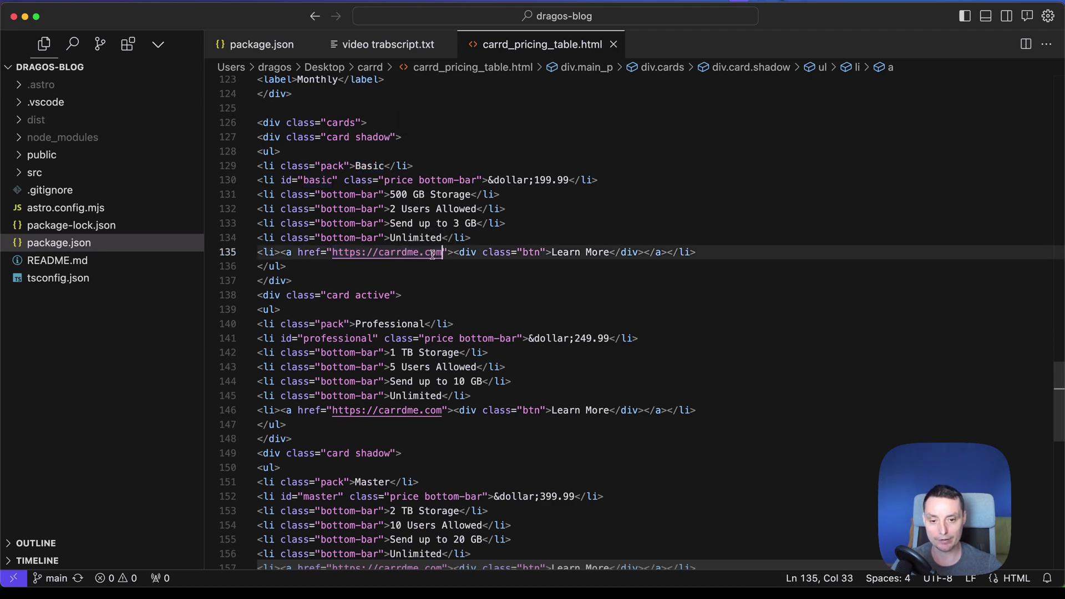
scroll(588, 255, down, 2)
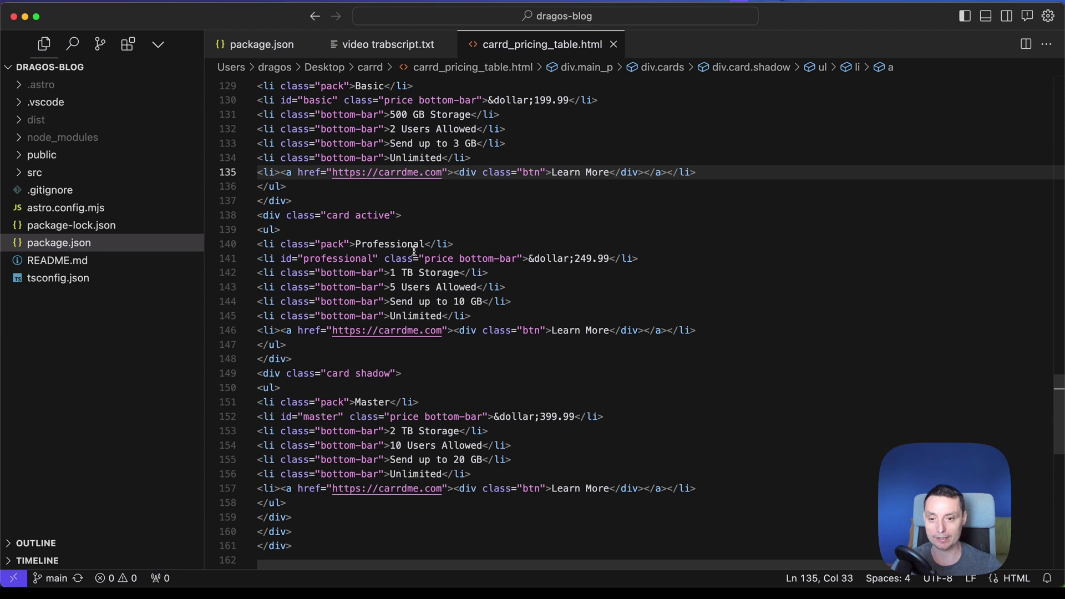
double_click(391, 245)
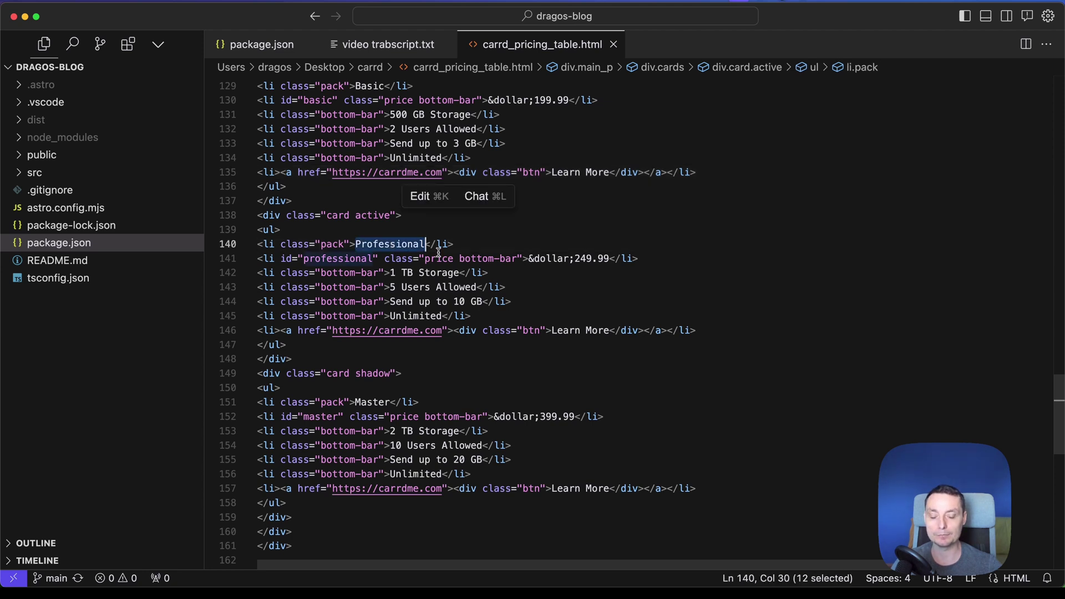
click(574, 258)
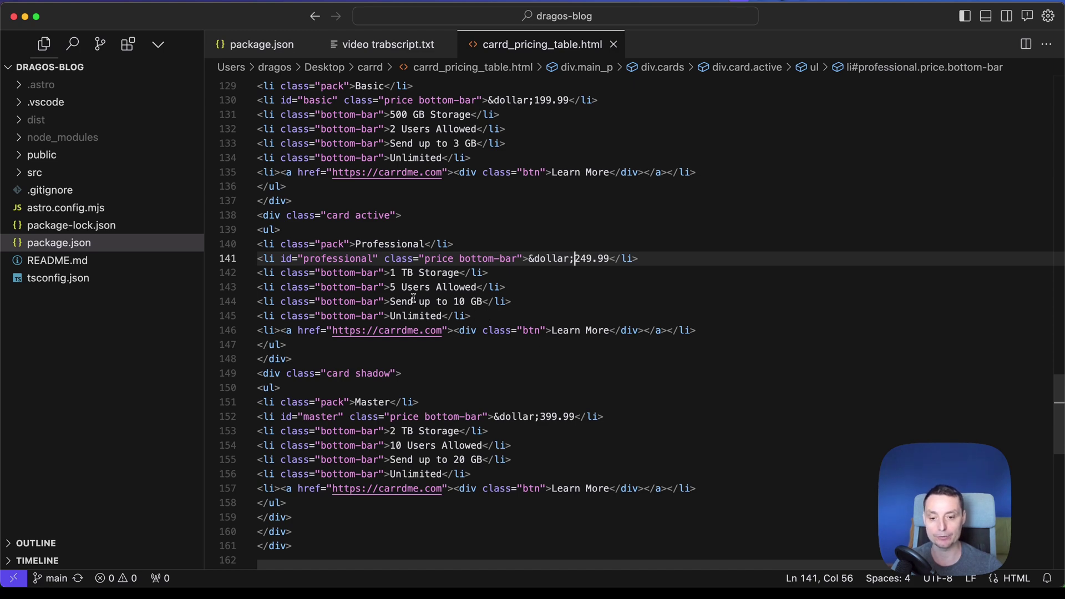
scroll(413, 298, down, 4)
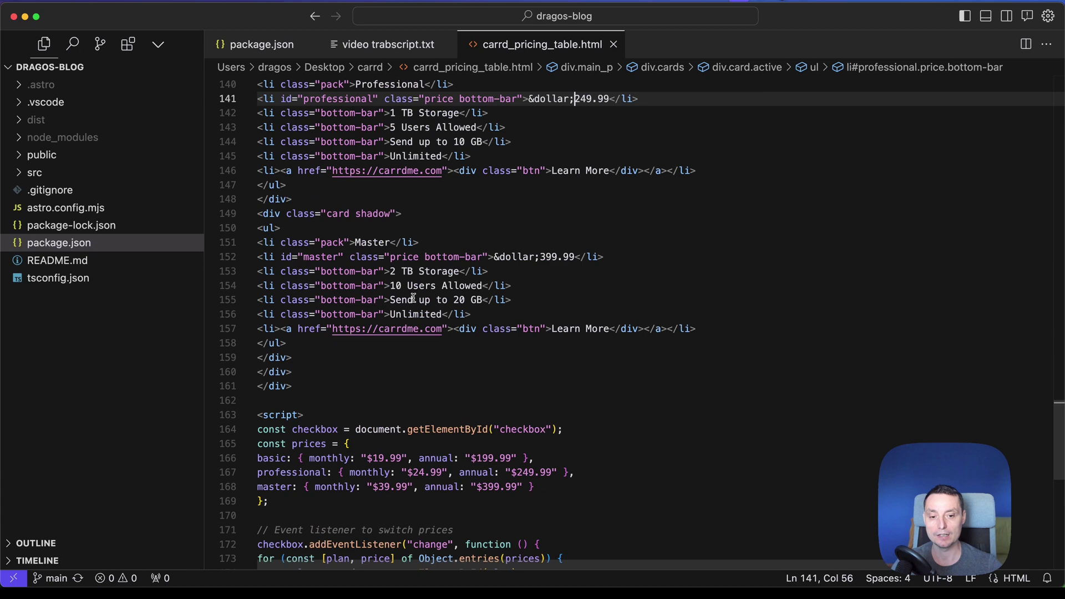
scroll(413, 299, down, 5)
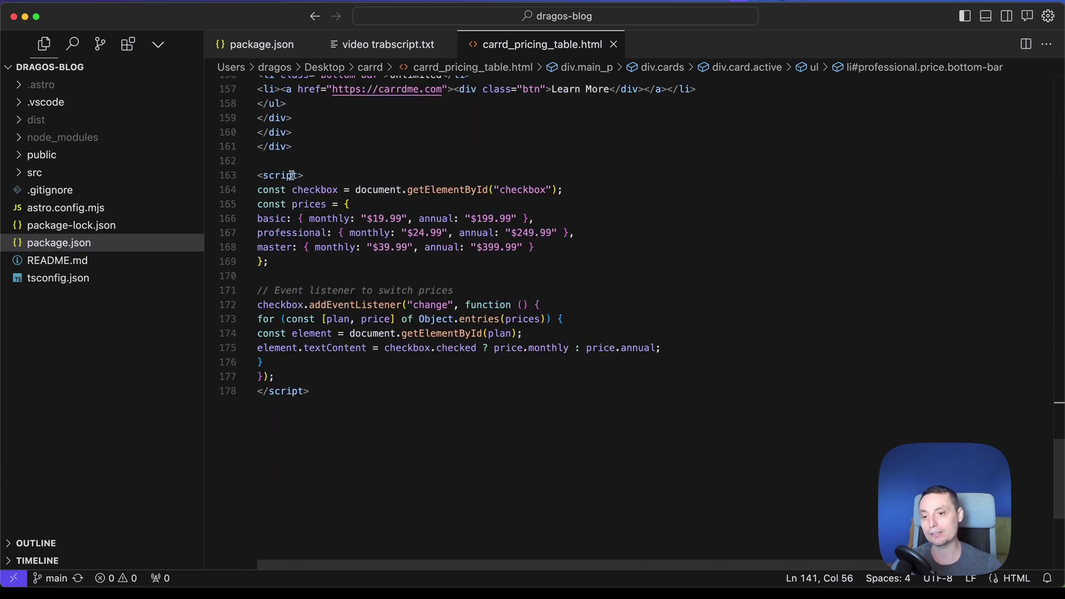
Select the script's monthly and annual prices object for all three plans.
mouse_move(291, 175)
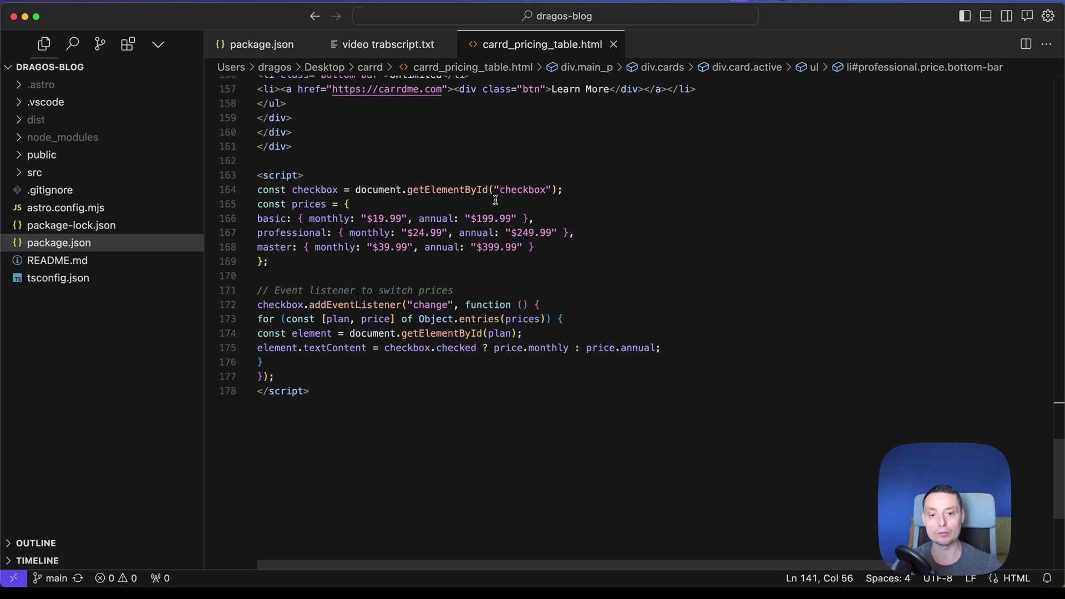
click(550, 249)
drag(551, 248, 264, 217)
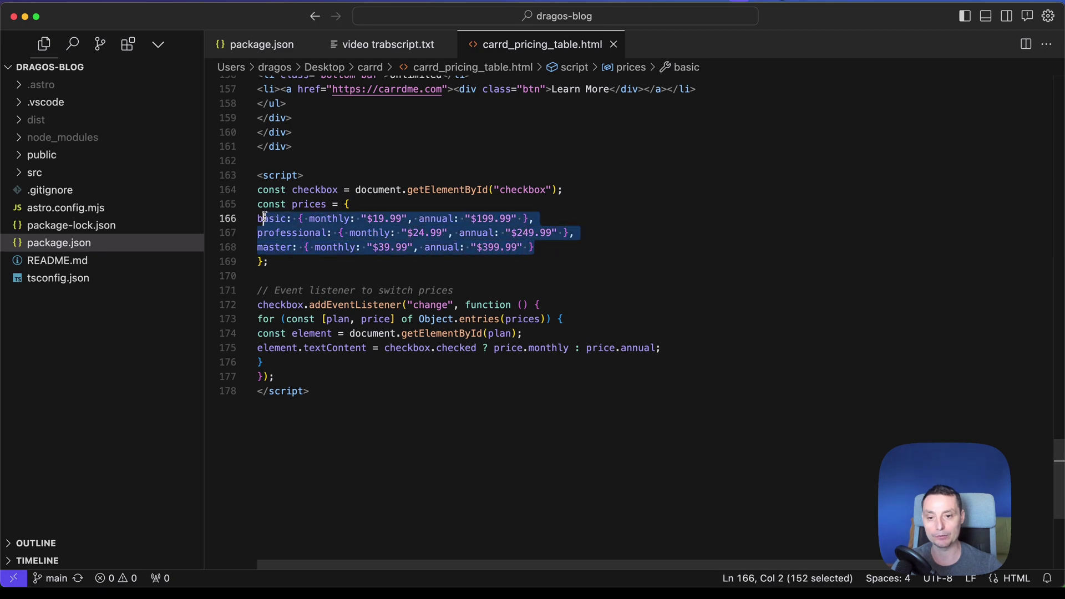
scroll(472, 229, up, 9)
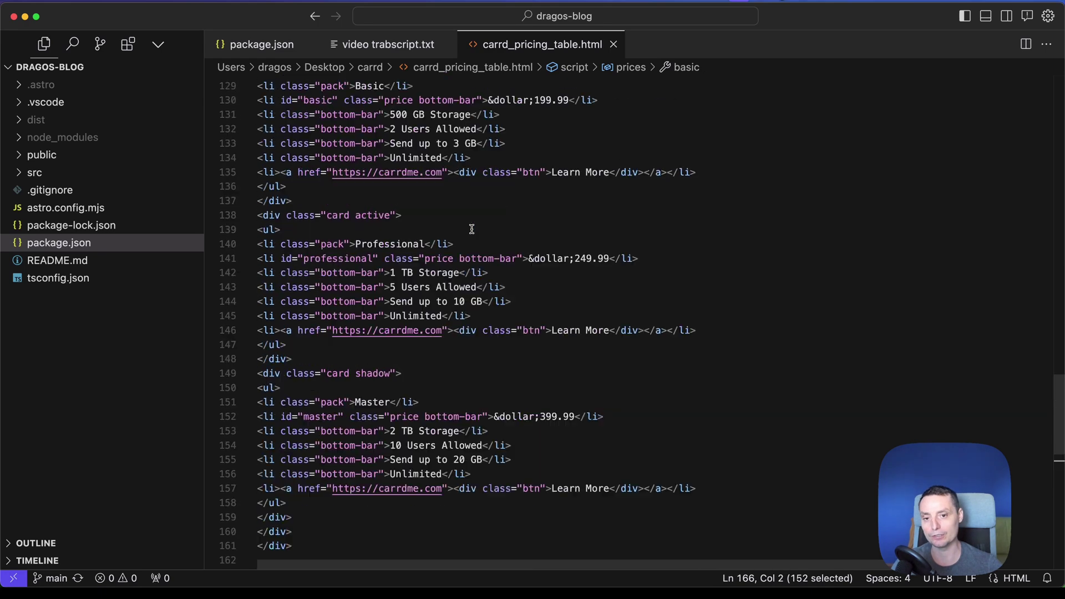
scroll(472, 229, up, 7)
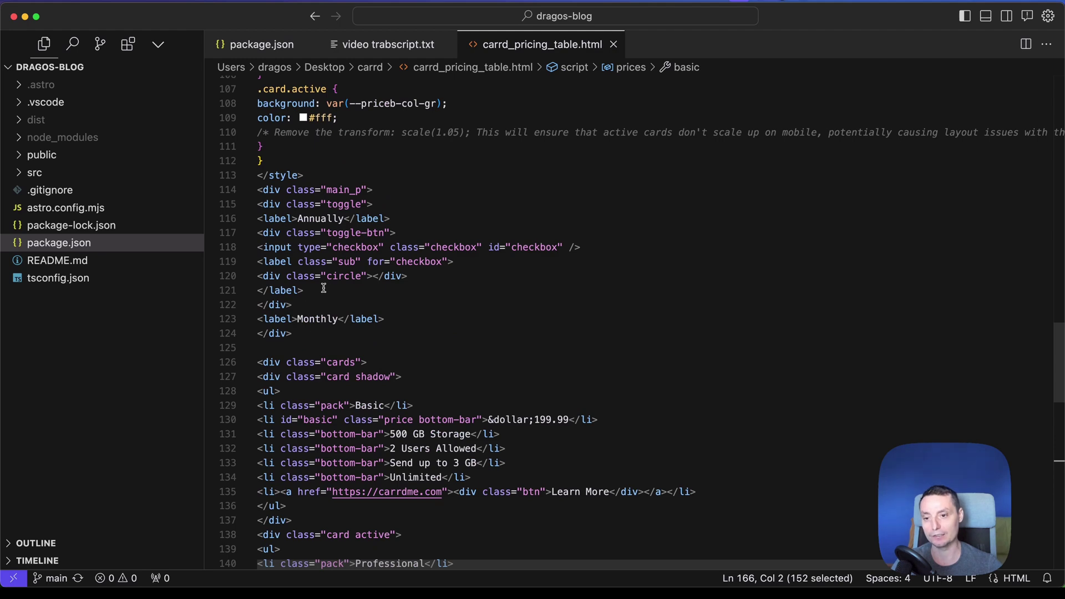
scroll(320, 287, down, 7)
scroll(320, 287, down, 14)
scroll(309, 273, up, 7)
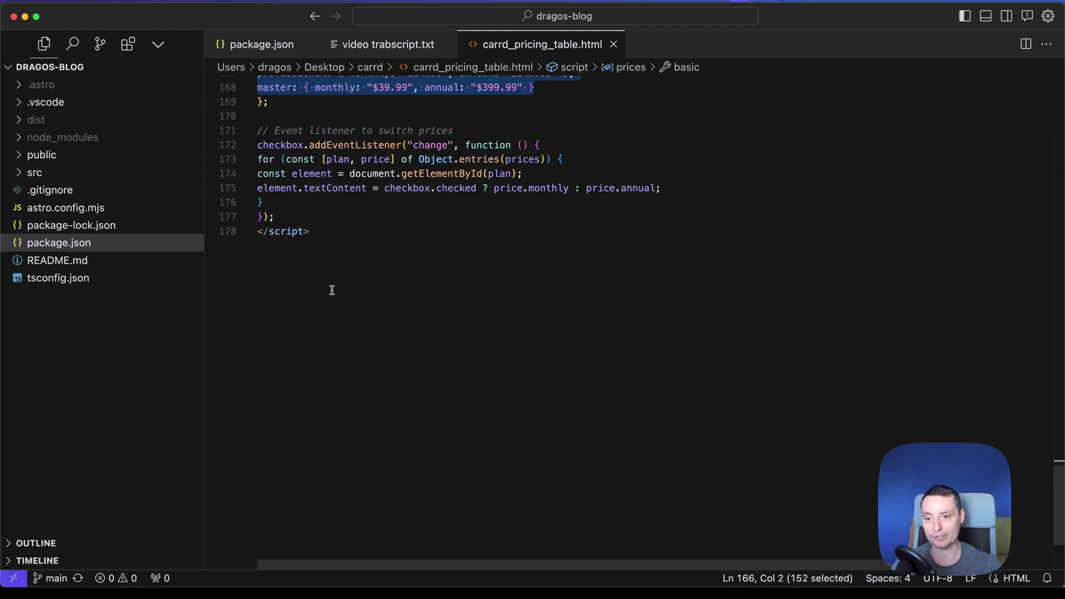
scroll(337, 264, up, 20)
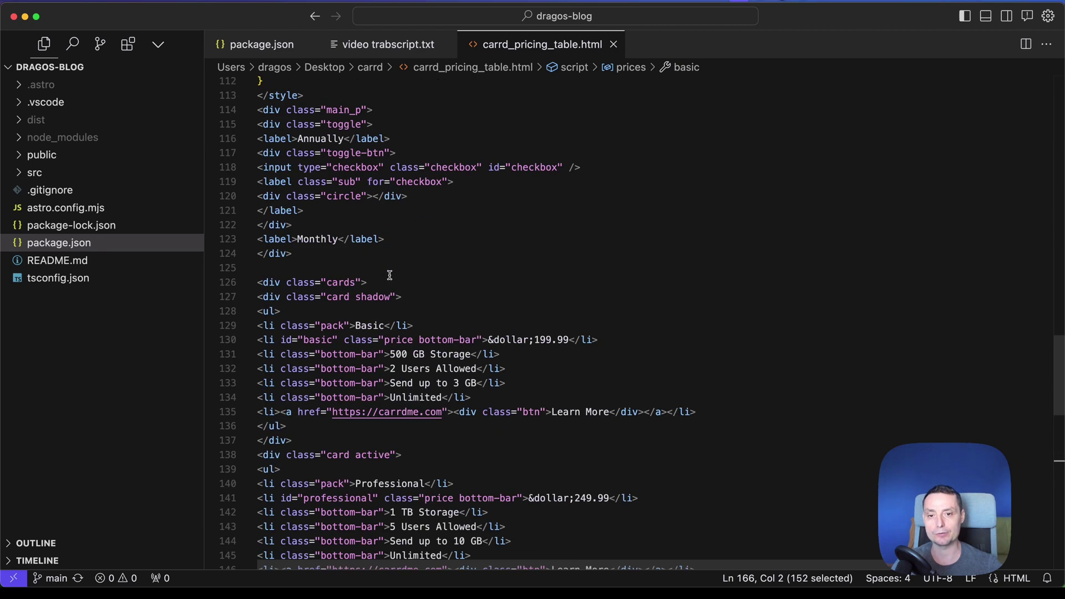
scroll(390, 275, up, 15)
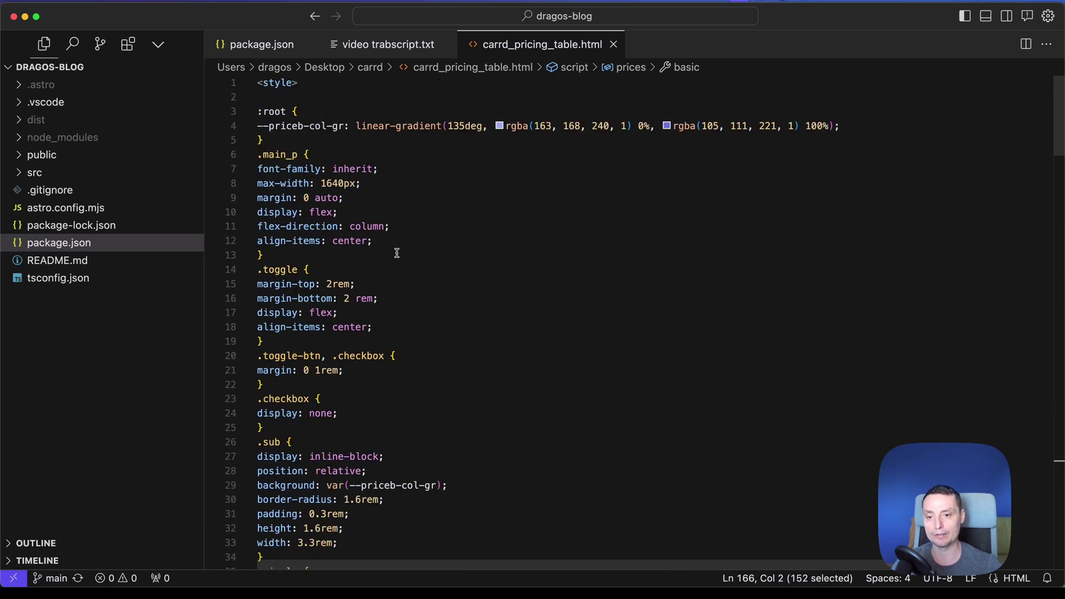
Select all of the carrd_pricing_table.html code and minimize the editor.
click(397, 253)
key(super+a)
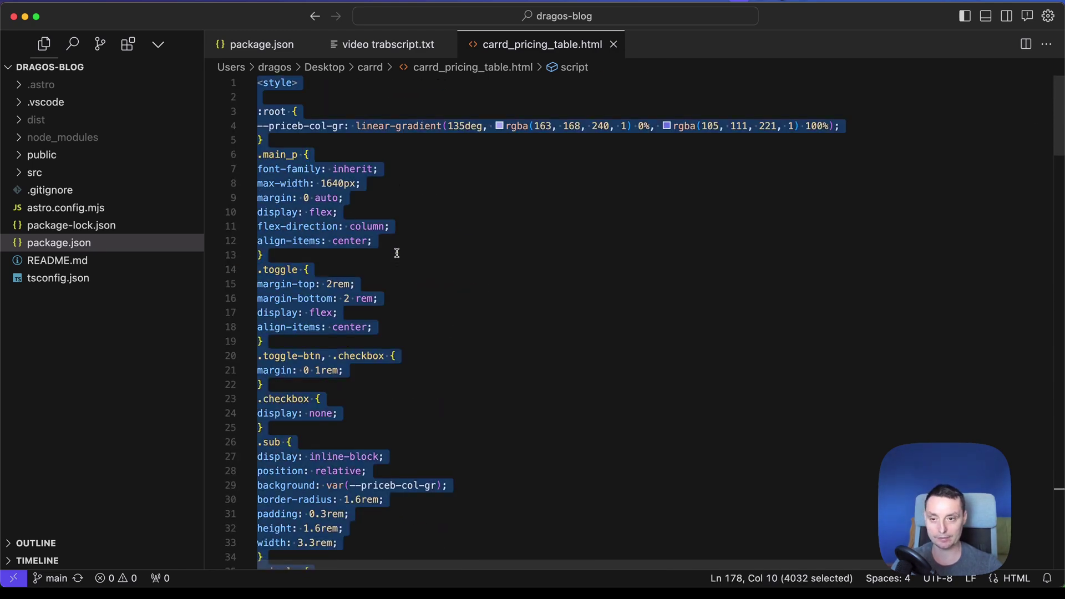
click(26, 17)
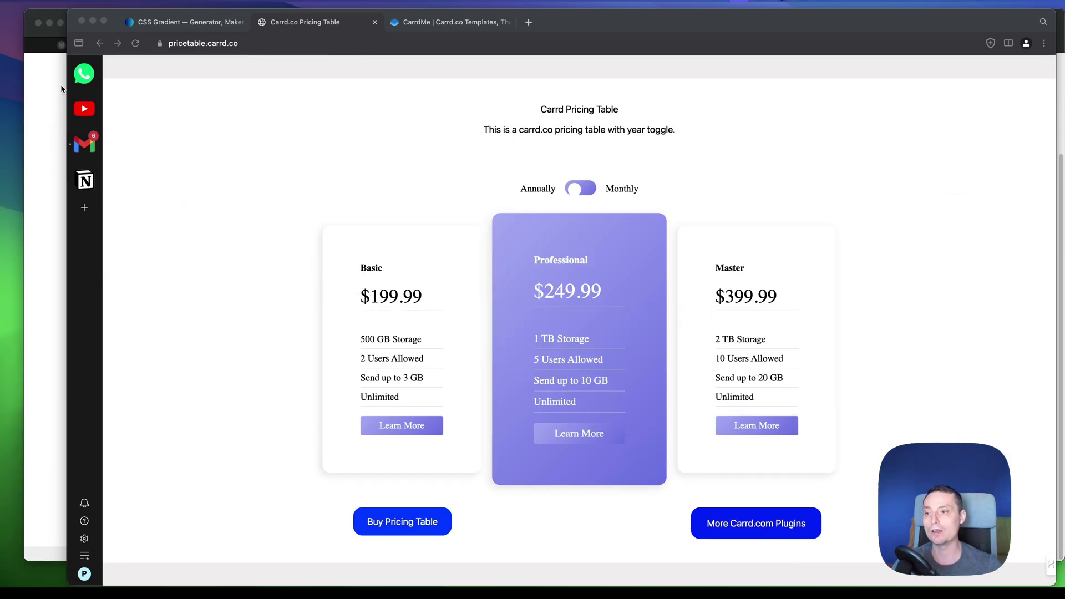
From the Carrd My Sites dashboard, start a New Site and scroll the template gallery.
click(47, 104)
scroll(501, 146, up, 3)
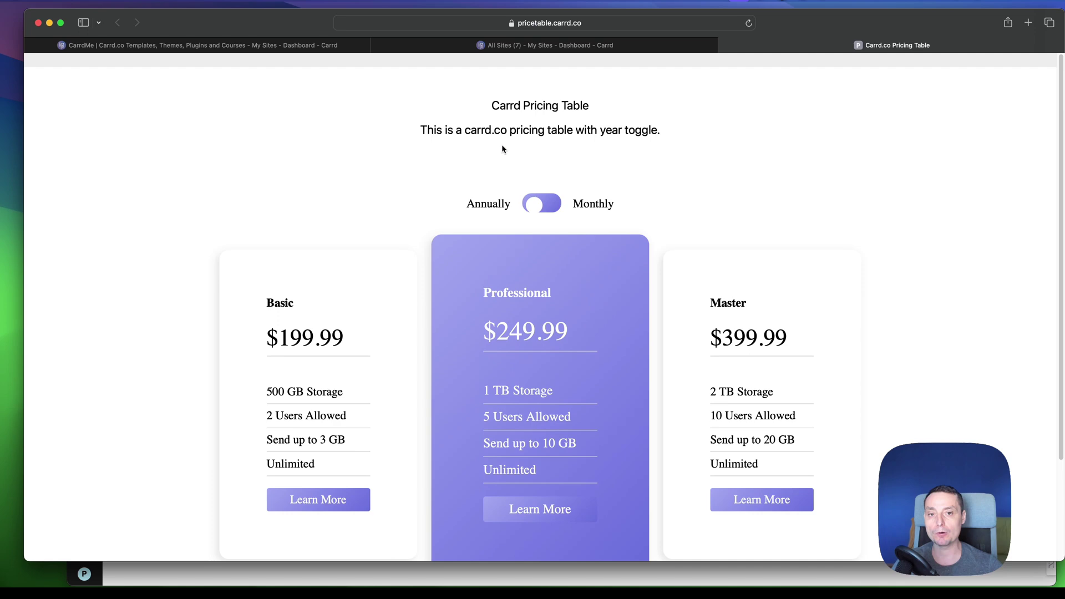
click(467, 47)
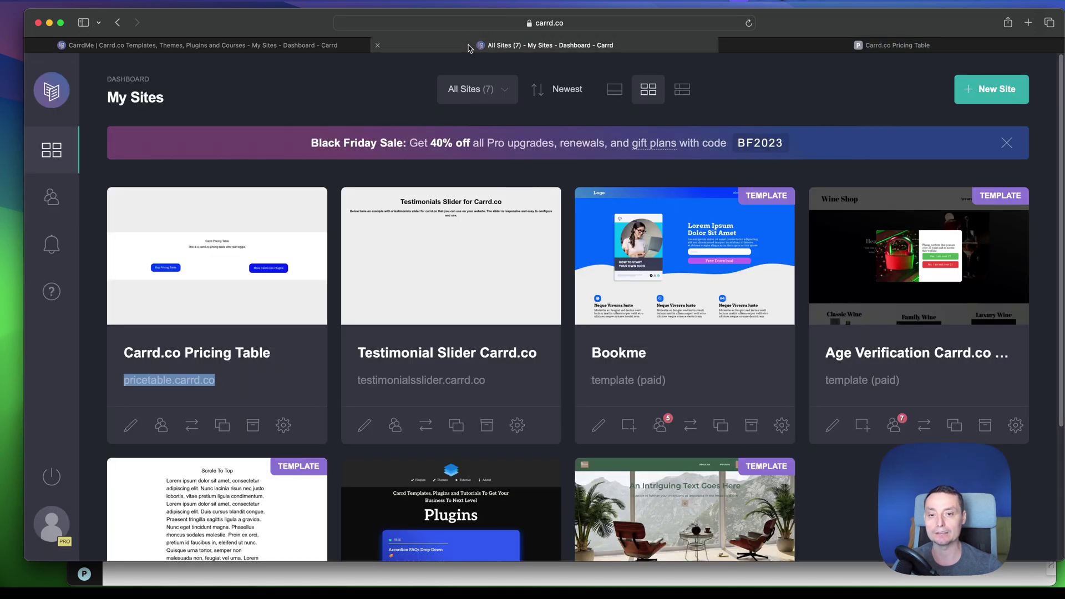
click(982, 92)
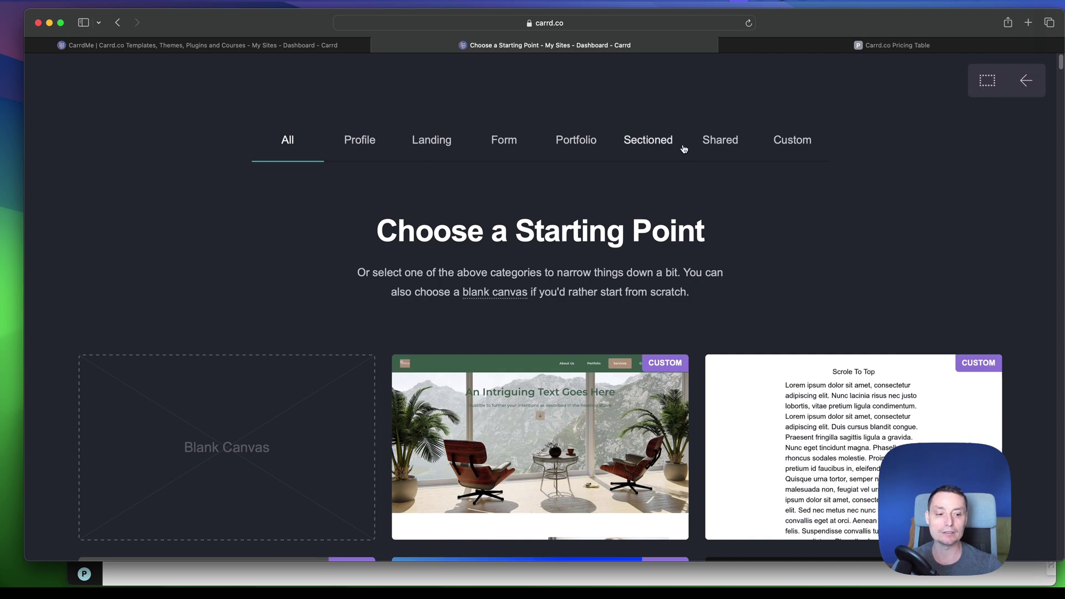
scroll(684, 149, down, 15)
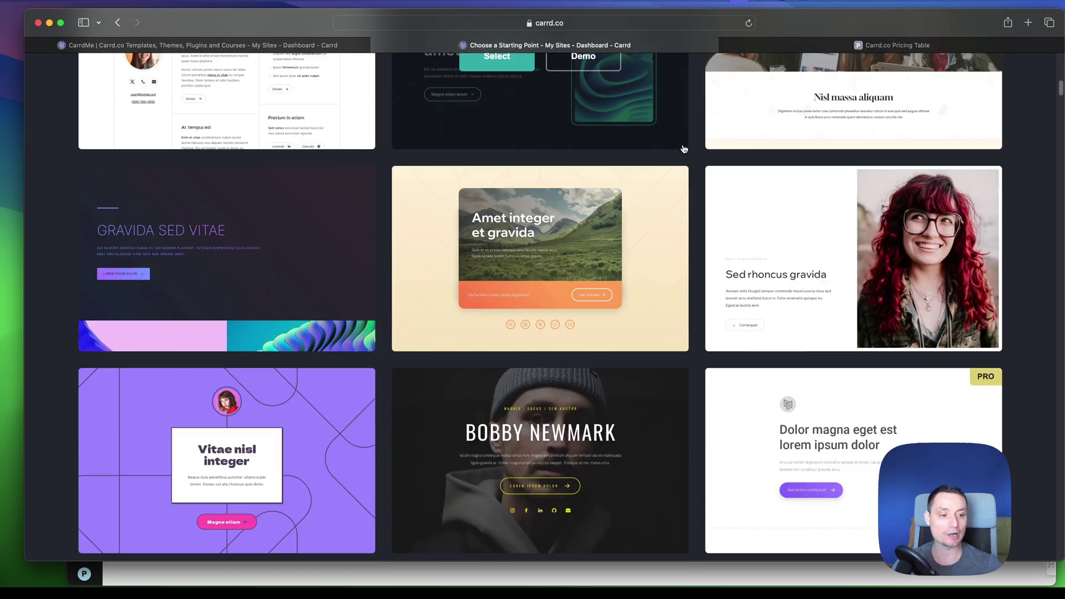
scroll(684, 149, down, 10)
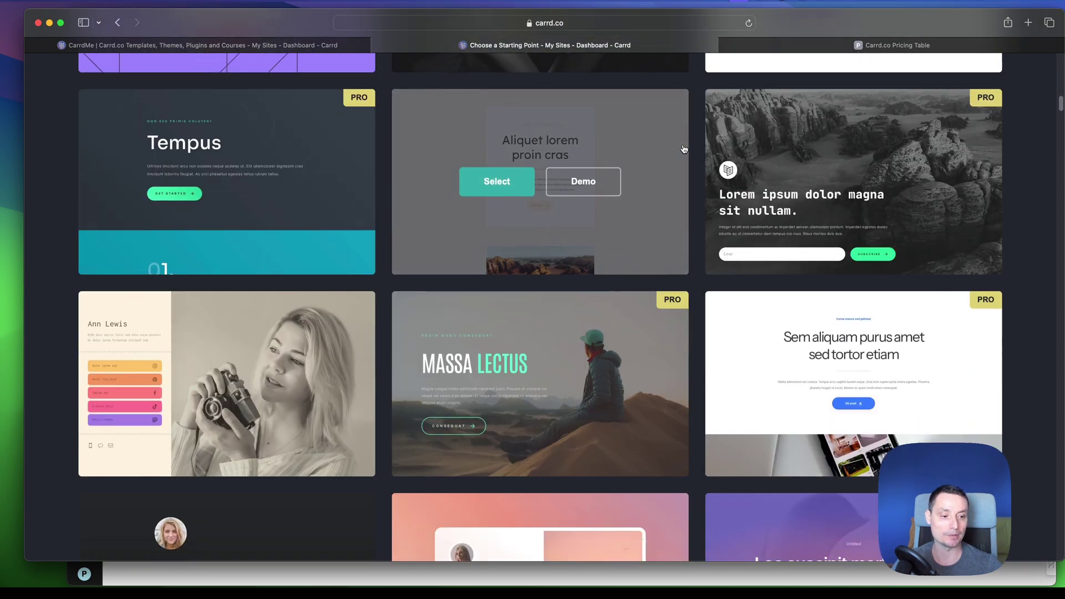
scroll(684, 149, down, 2)
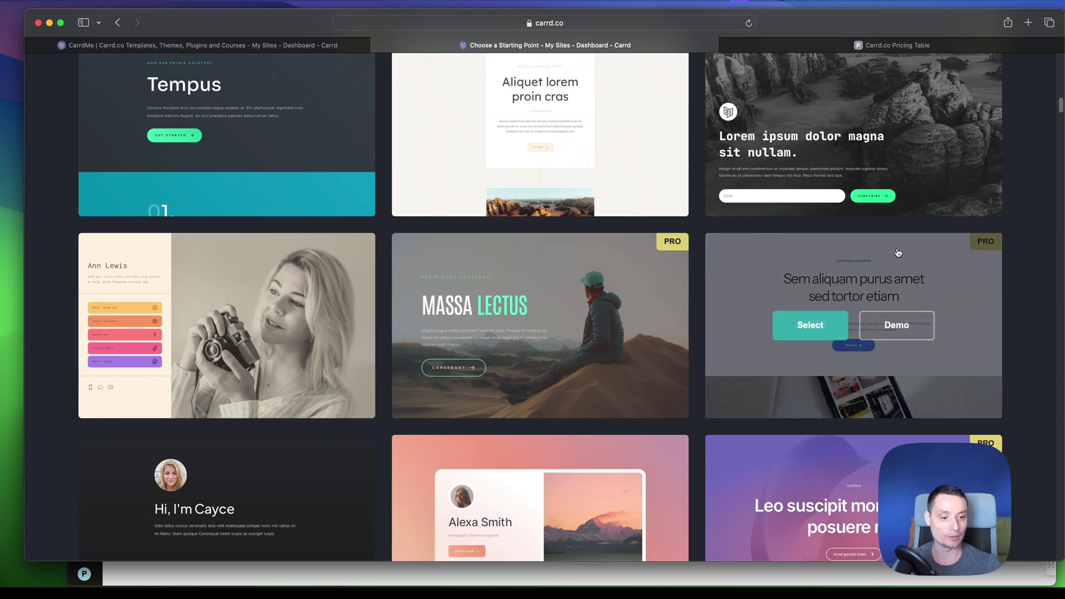
Choose the Sem aliquam purus amet template and delete its large placeholder image section.
click(811, 333)
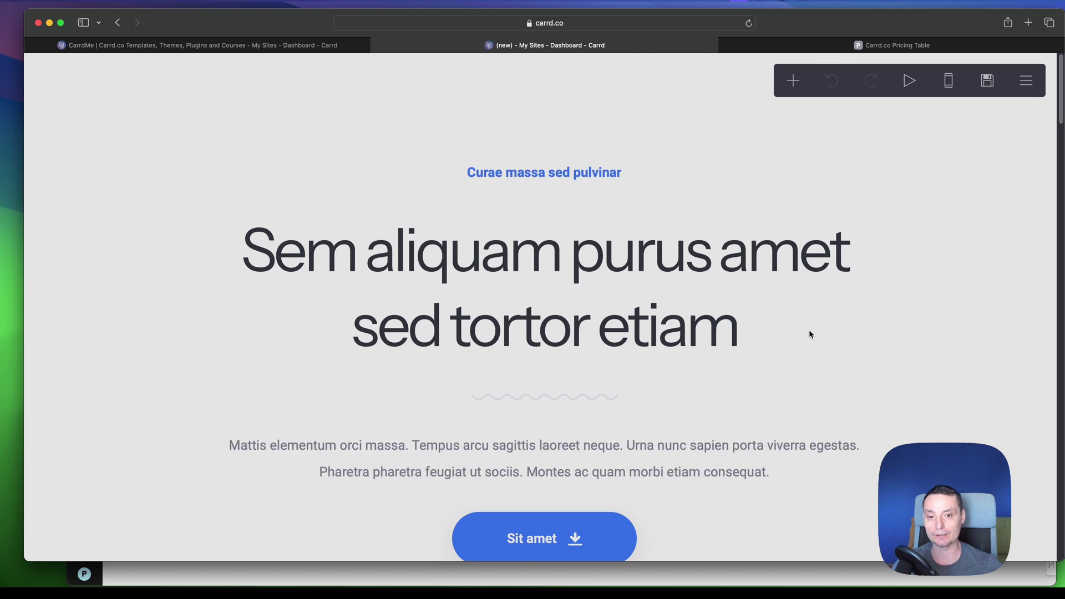
scroll(677, 253, down, 5)
scroll(610, 267, down, 2)
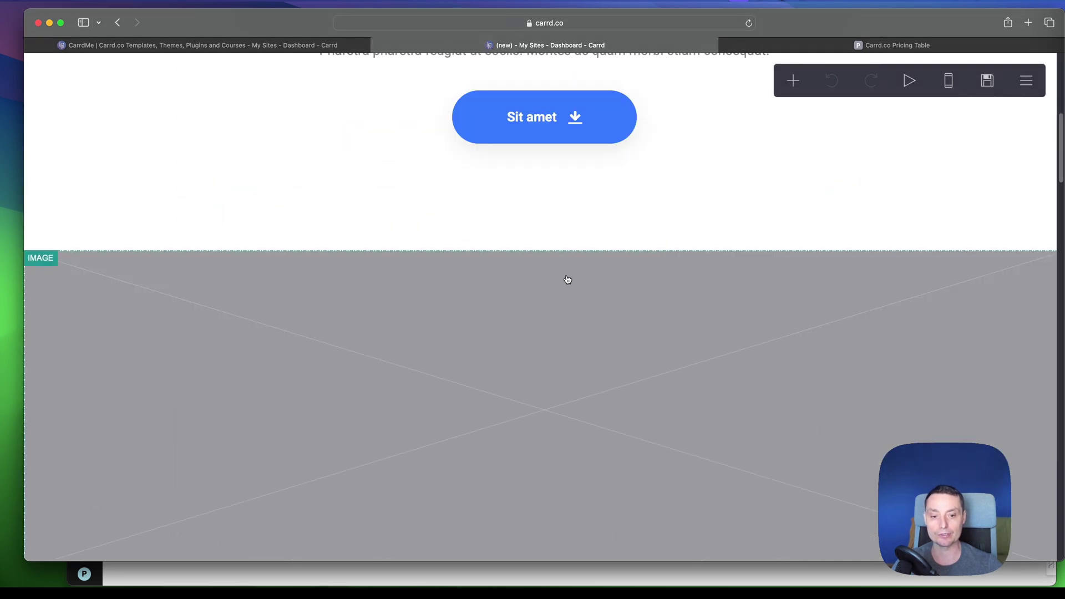
click(515, 307)
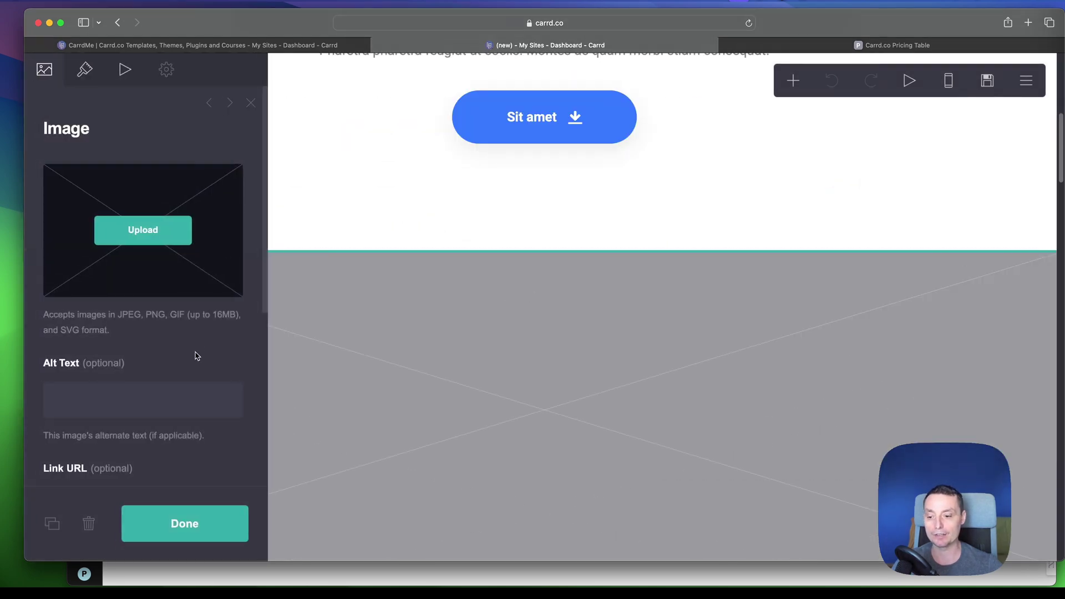
click(87, 524)
Delete the remaining left, right and full-width placeholder images.
scroll(550, 304, down, 5)
click(401, 278)
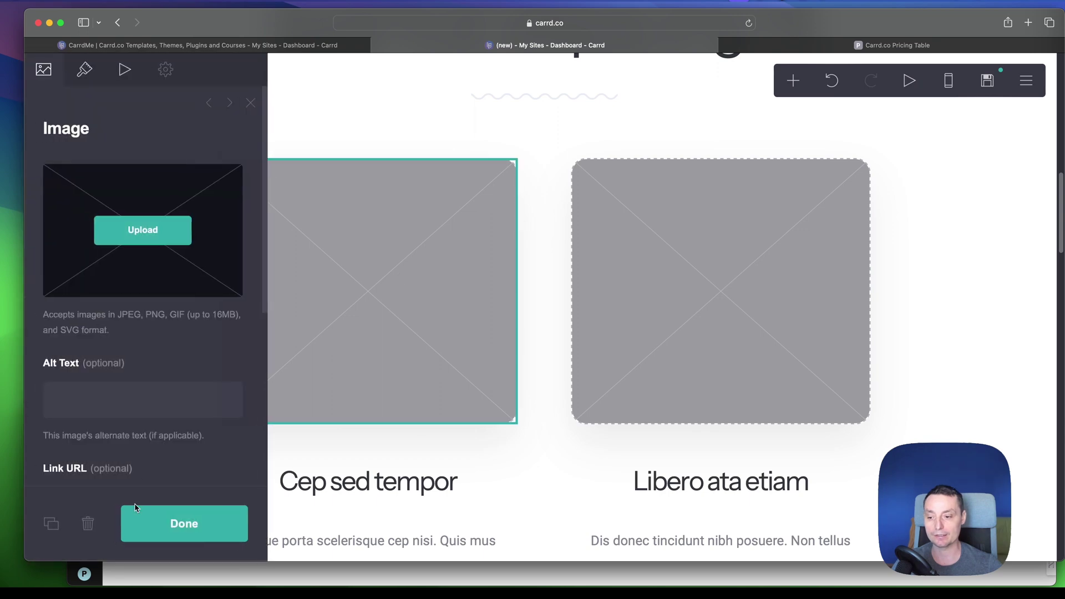
click(86, 522)
click(678, 309)
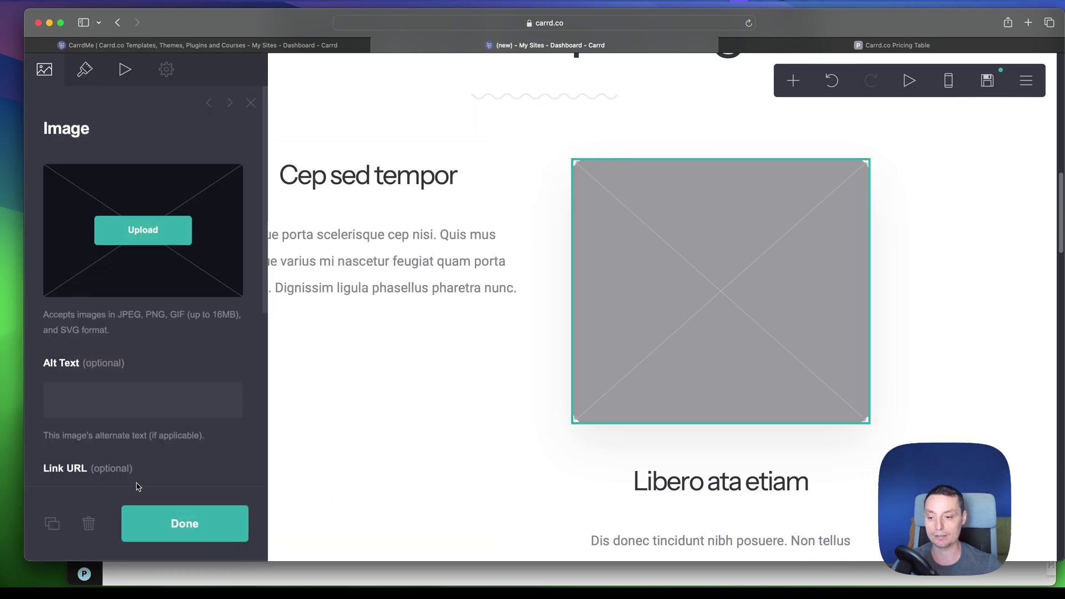
click(88, 523)
click(359, 297)
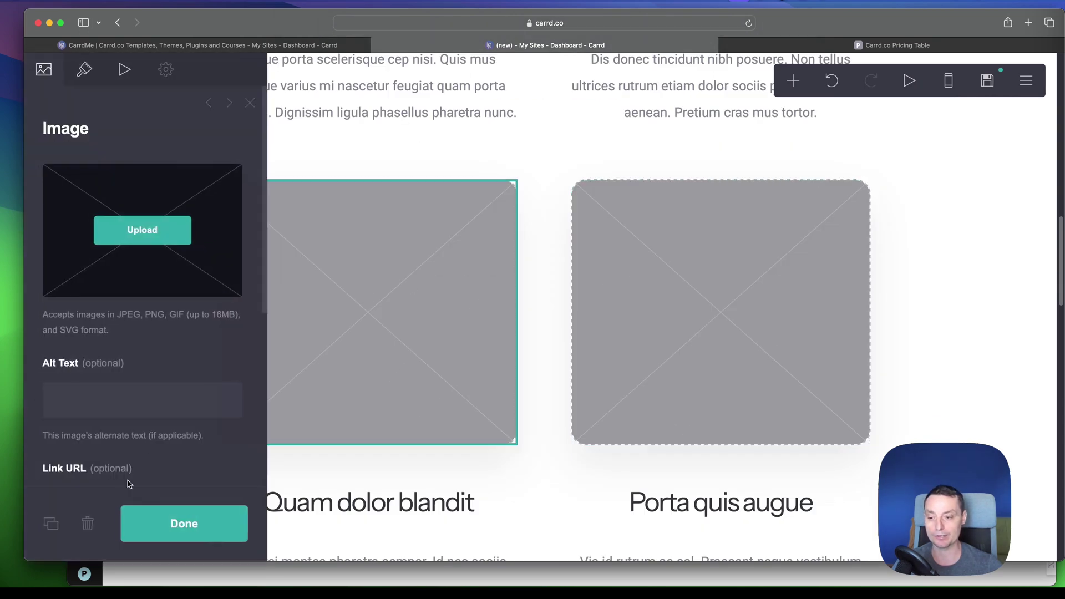
click(88, 524)
click(726, 341)
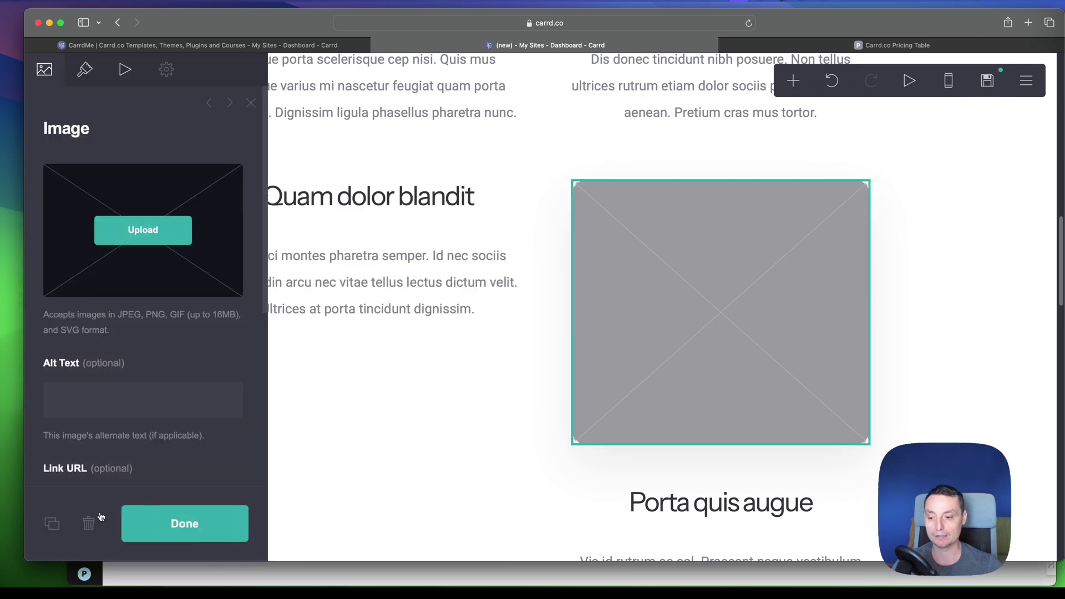
click(91, 521)
scroll(499, 311, down, 7)
click(480, 258)
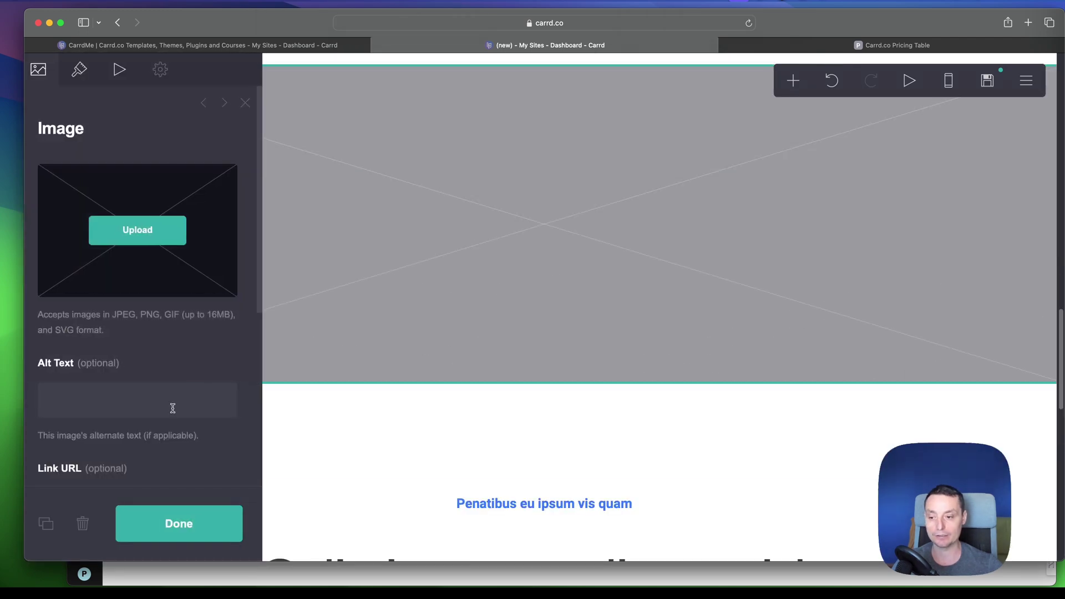
click(84, 523)
scroll(328, 430, down, 5)
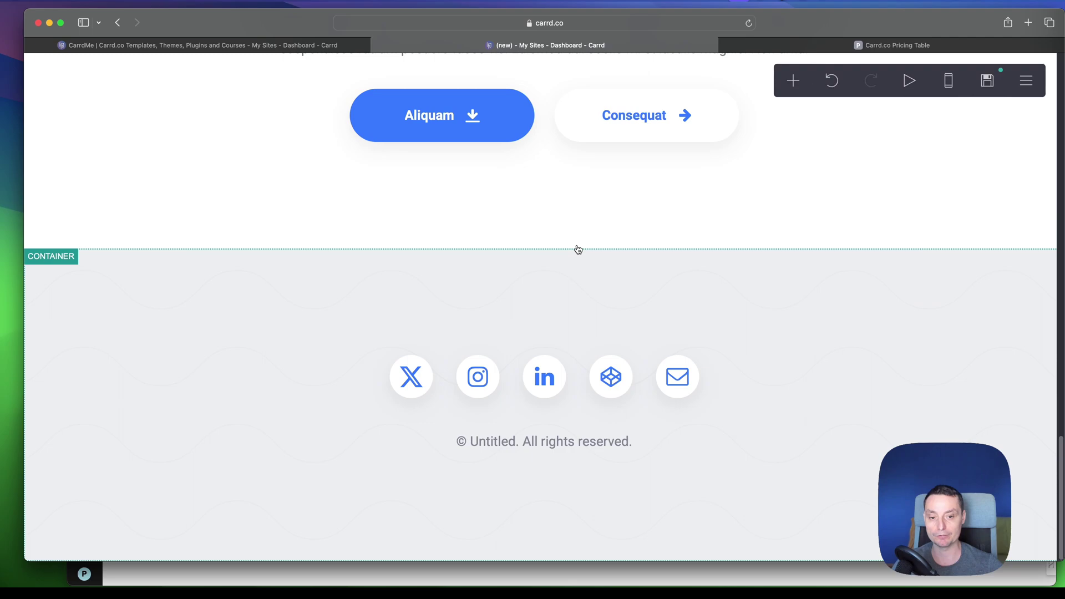
scroll(578, 250, up, 15)
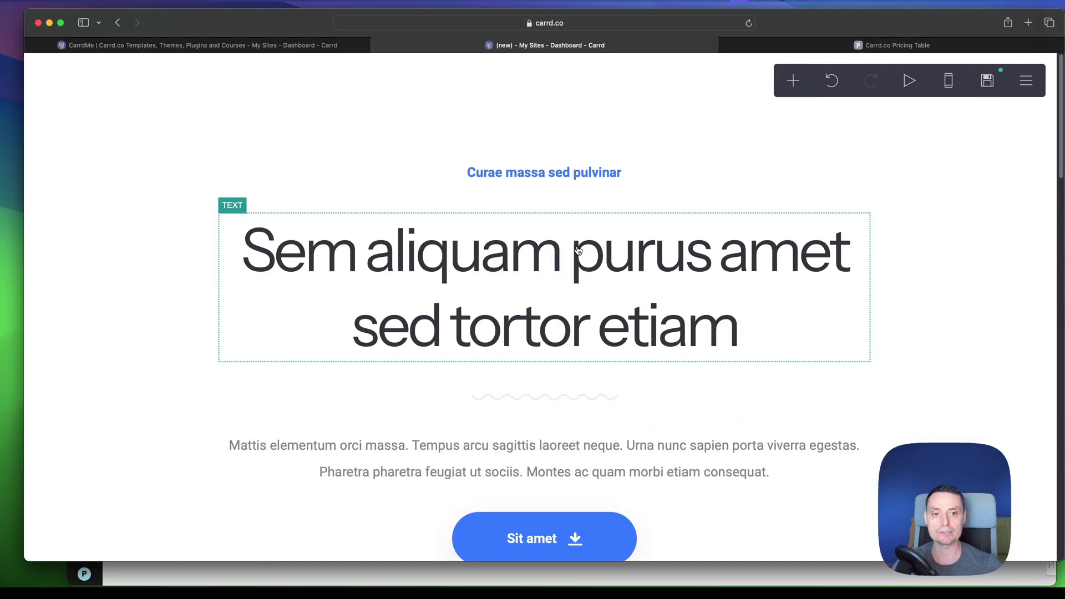
scroll(578, 250, down, 12)
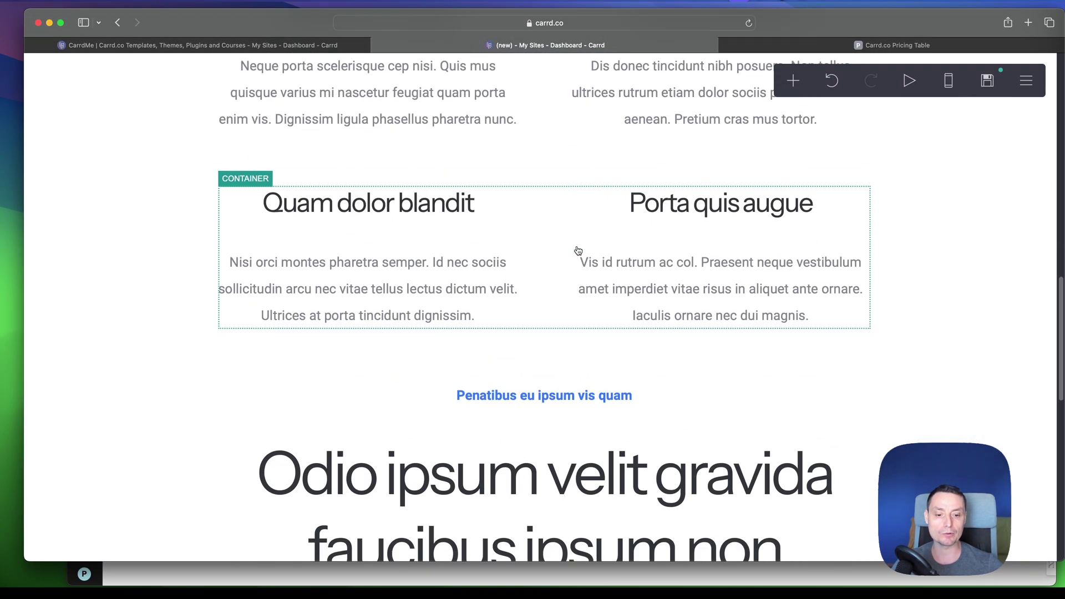
scroll(576, 250, down, 5)
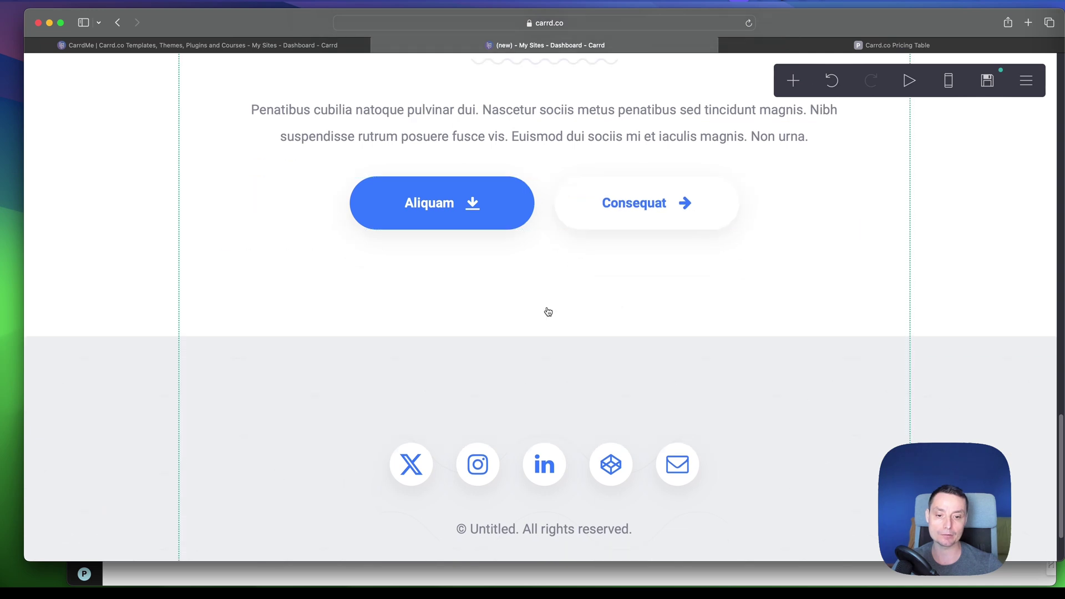
Add an empty Container element and drag it above the social-icon footer.
click(547, 316)
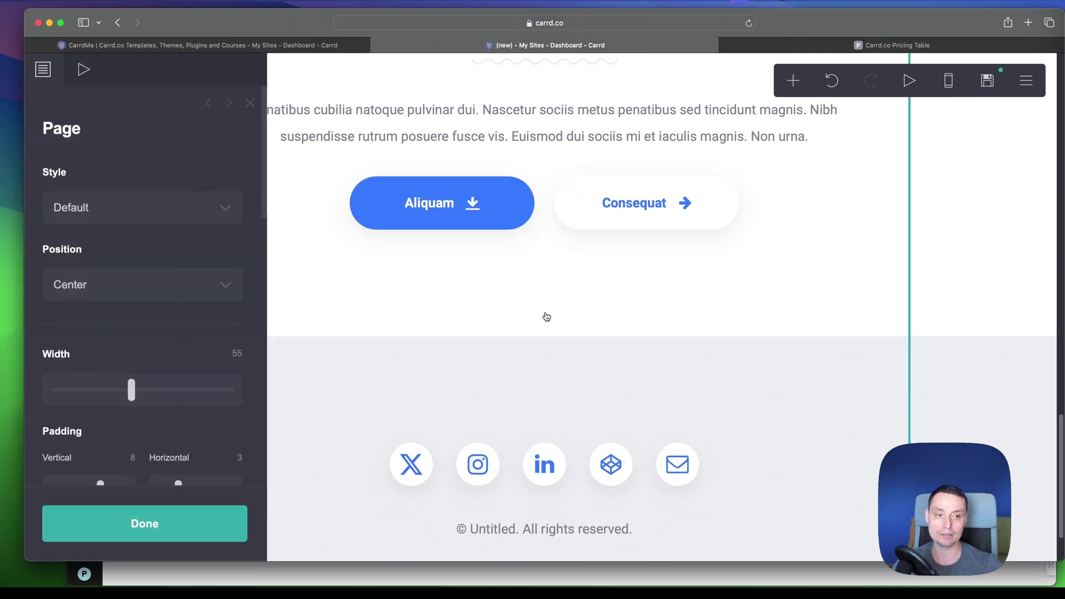
click(793, 81)
click(637, 397)
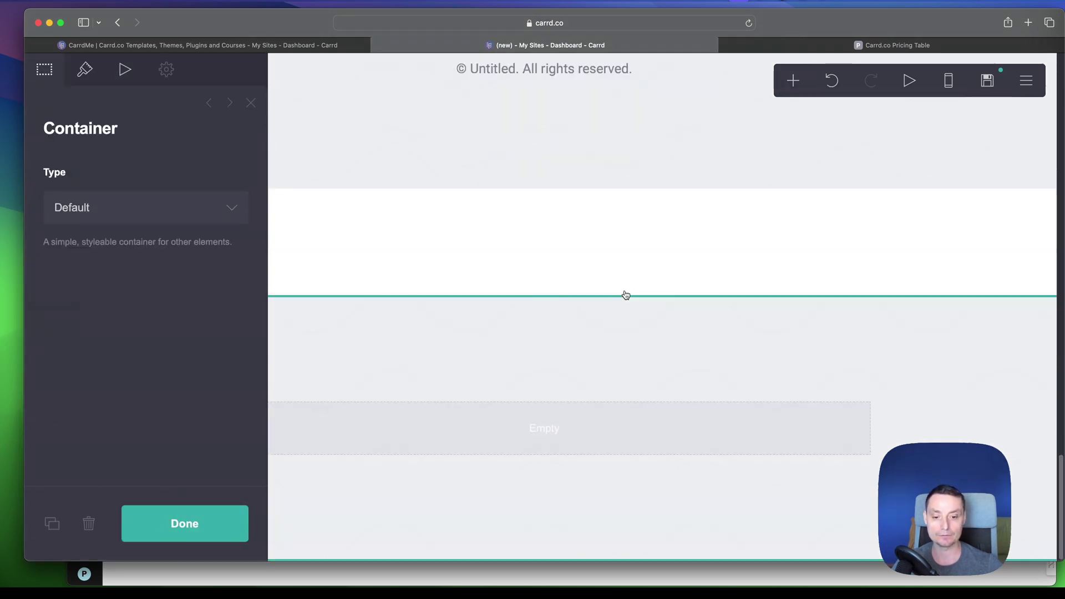
drag(550, 430, 547, 178)
click(552, 247)
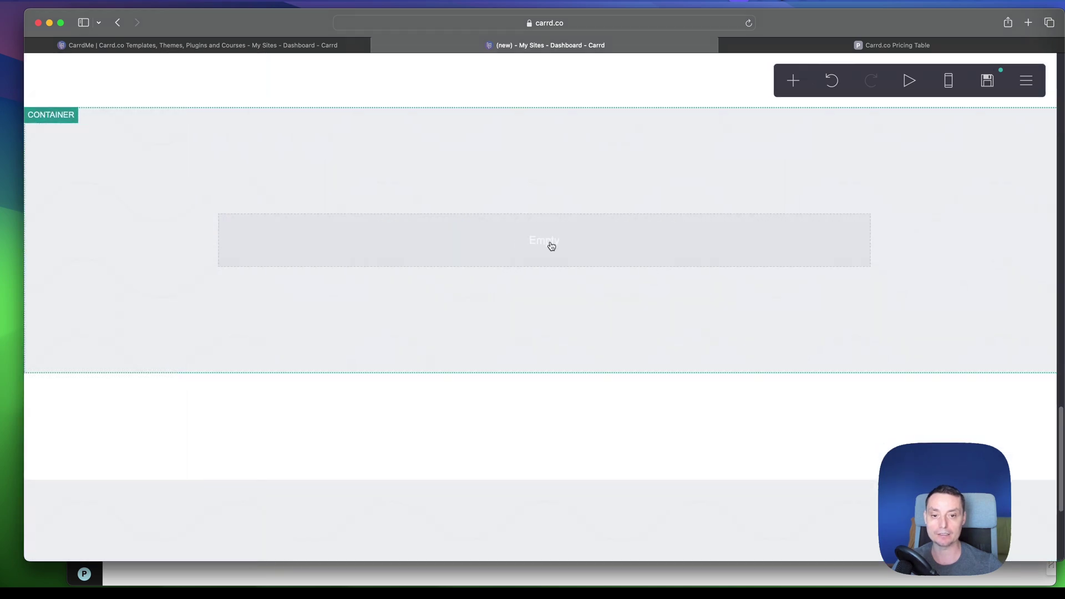
Insert an Embed element into the container and label it 'price'.
click(794, 80)
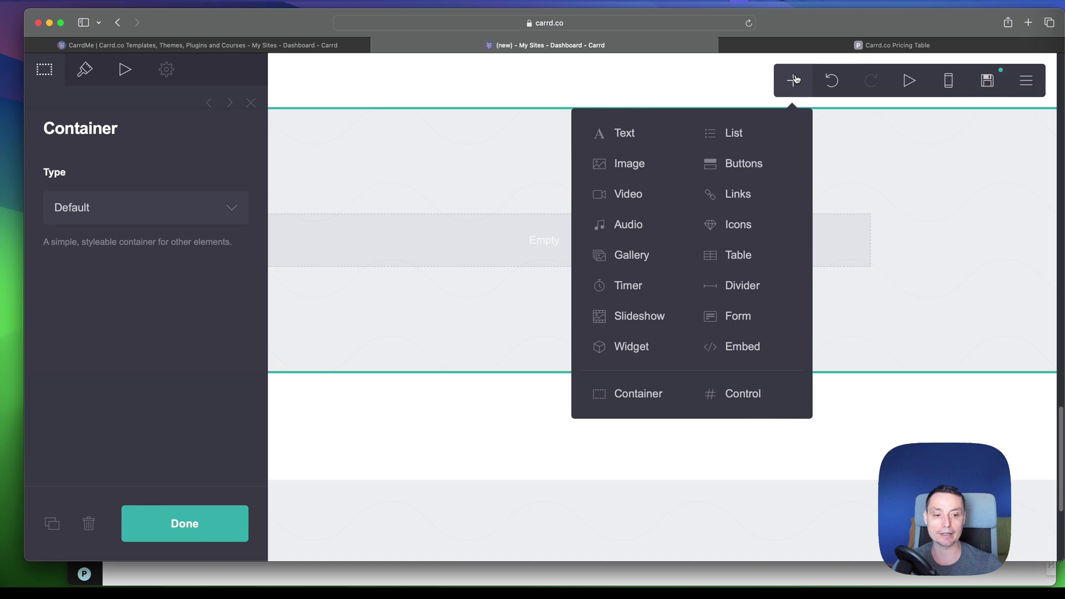
click(757, 346)
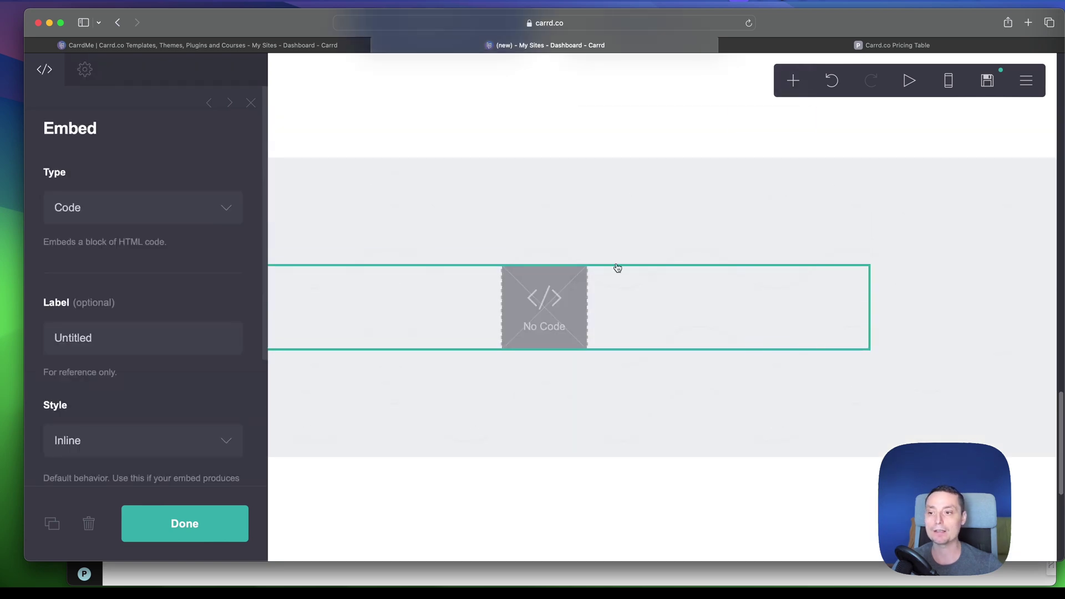
double_click(106, 336)
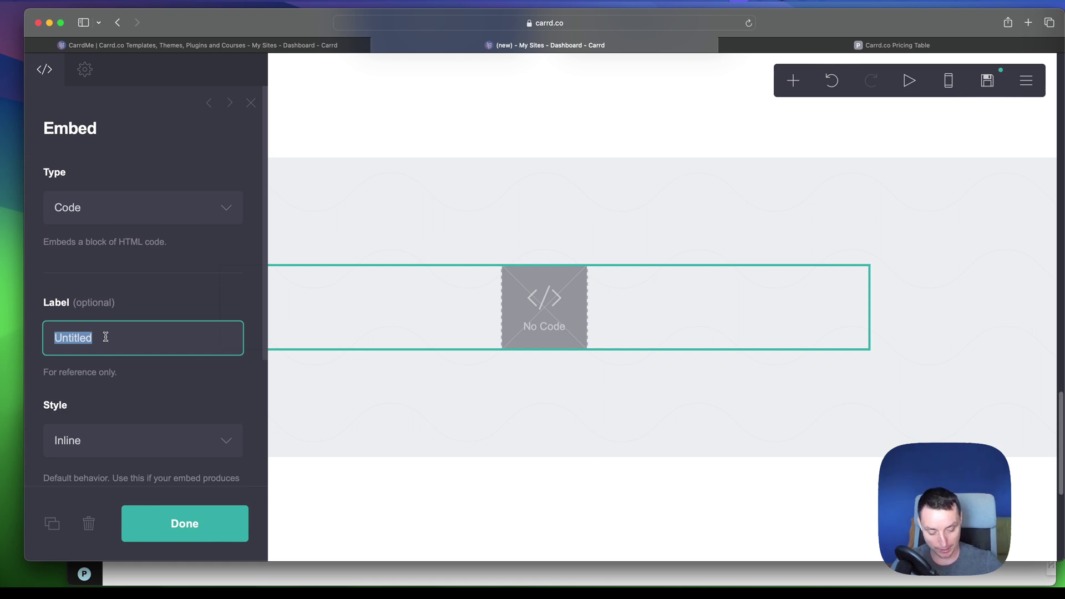
text(price)
Paste the pricing table code into the embed's Code field and close its settings.
scroll(108, 339, down, 5)
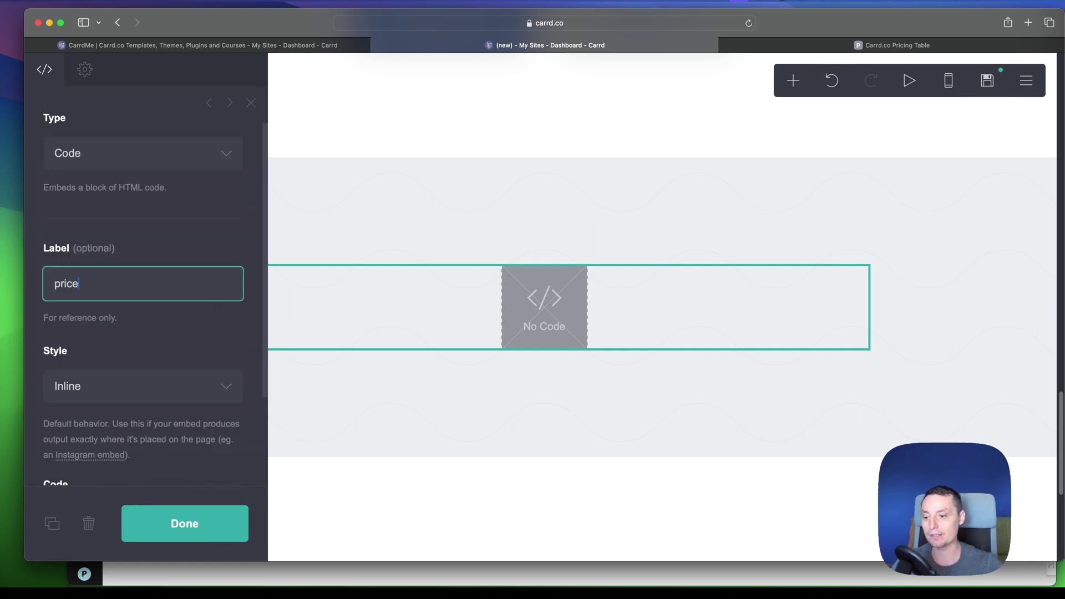
click(95, 468)
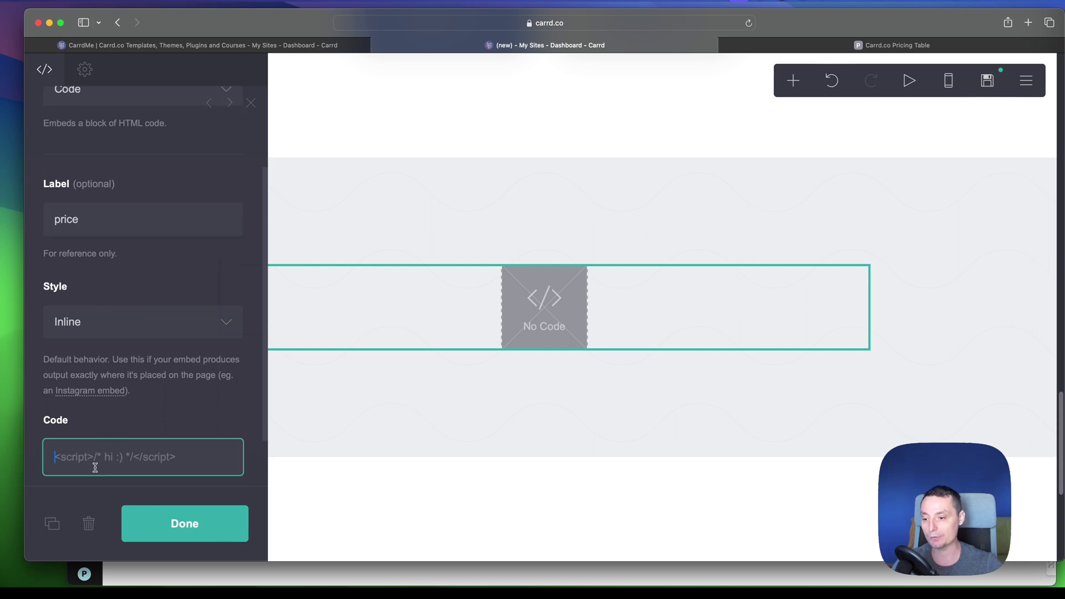
key(cmd+v)
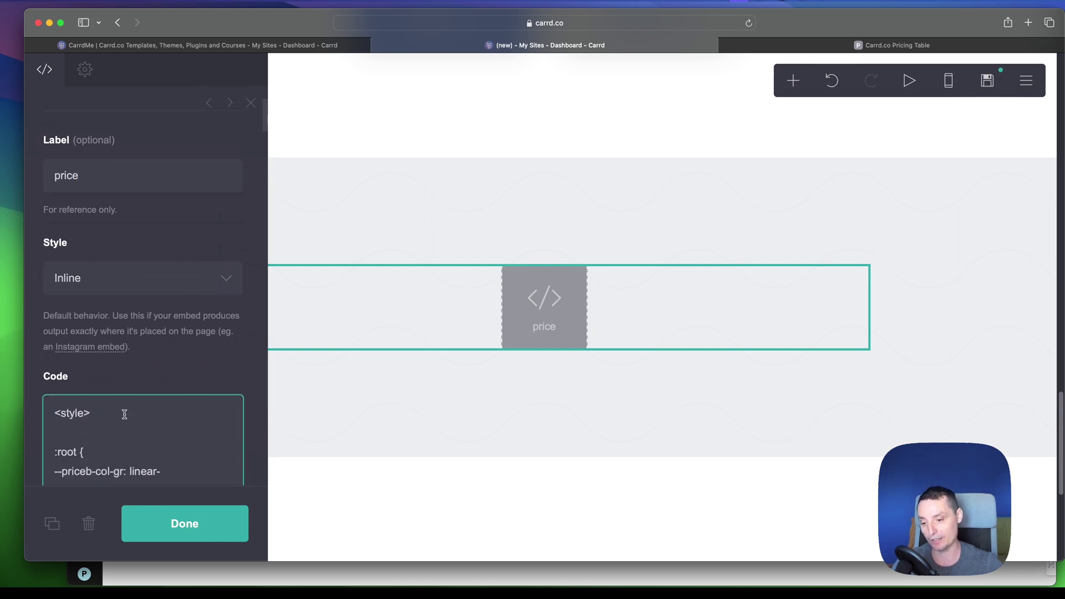
click(182, 519)
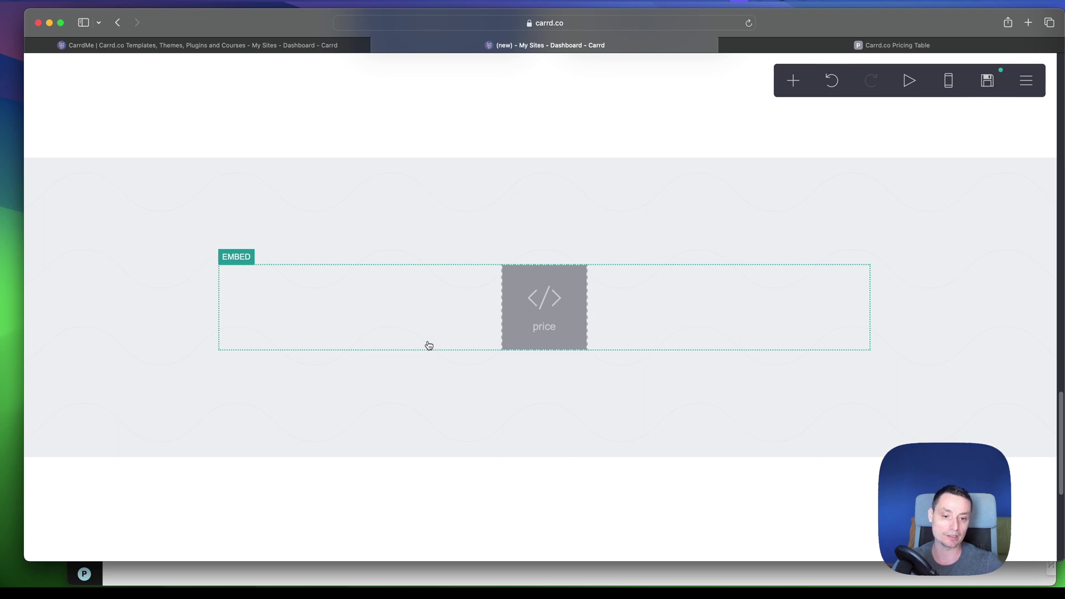
scroll(548, 322, up, 10)
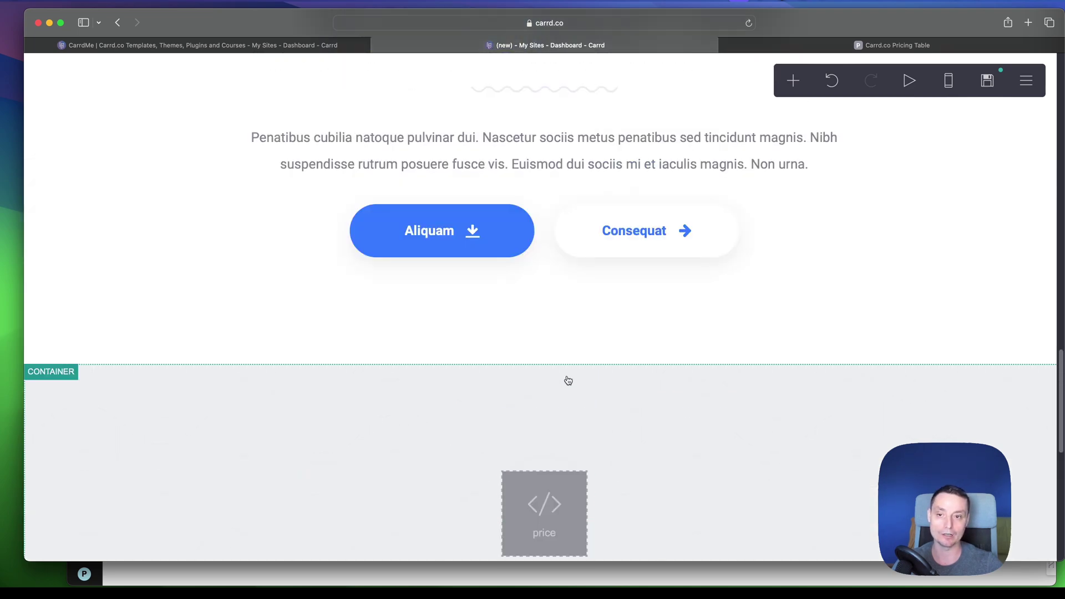
scroll(452, 266, down, 10)
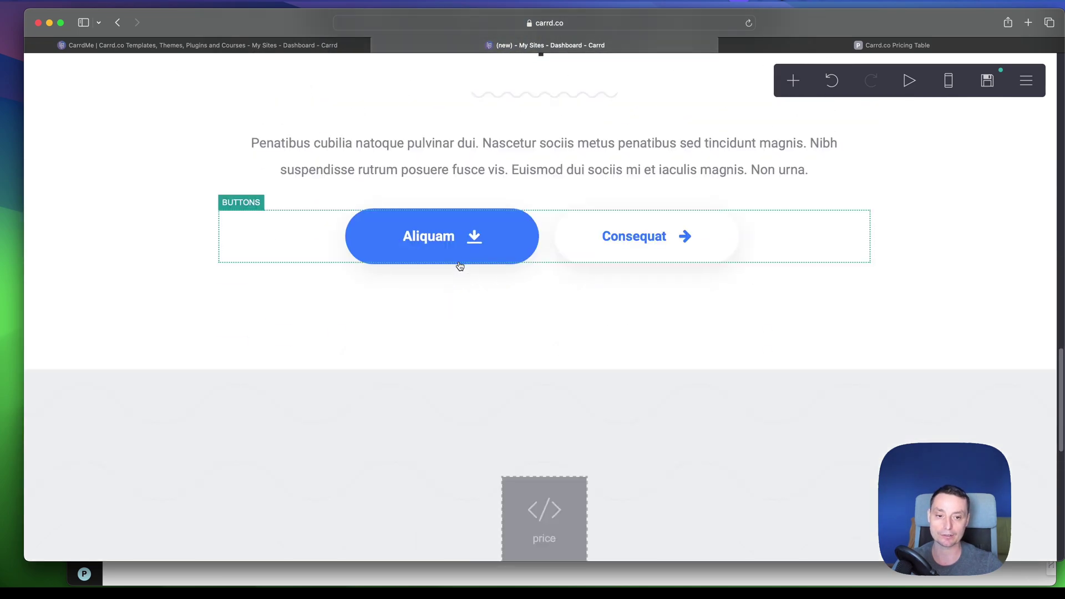
click(410, 361)
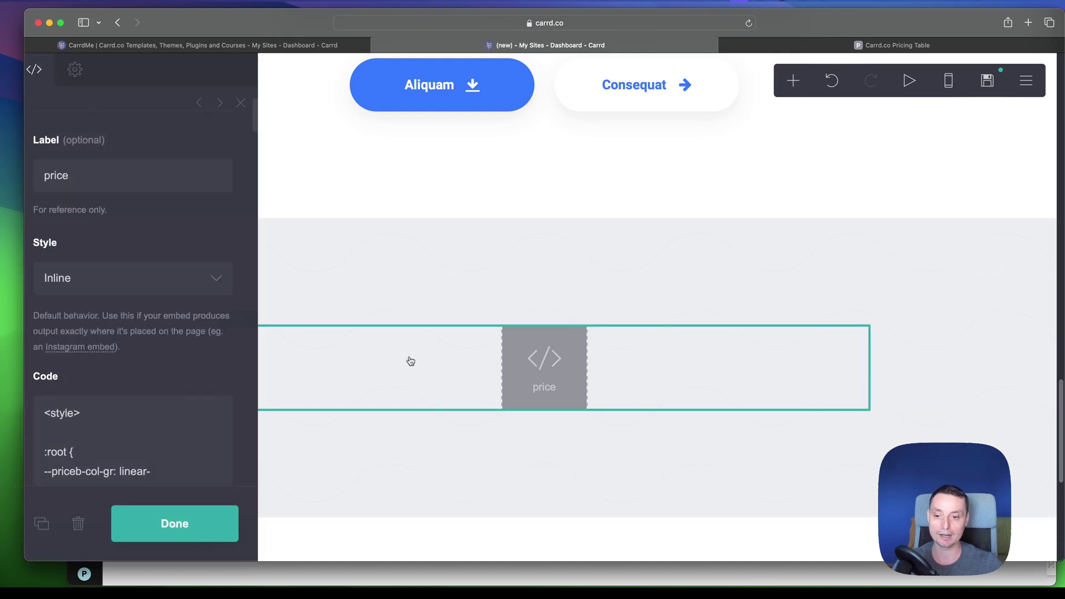
click(202, 523)
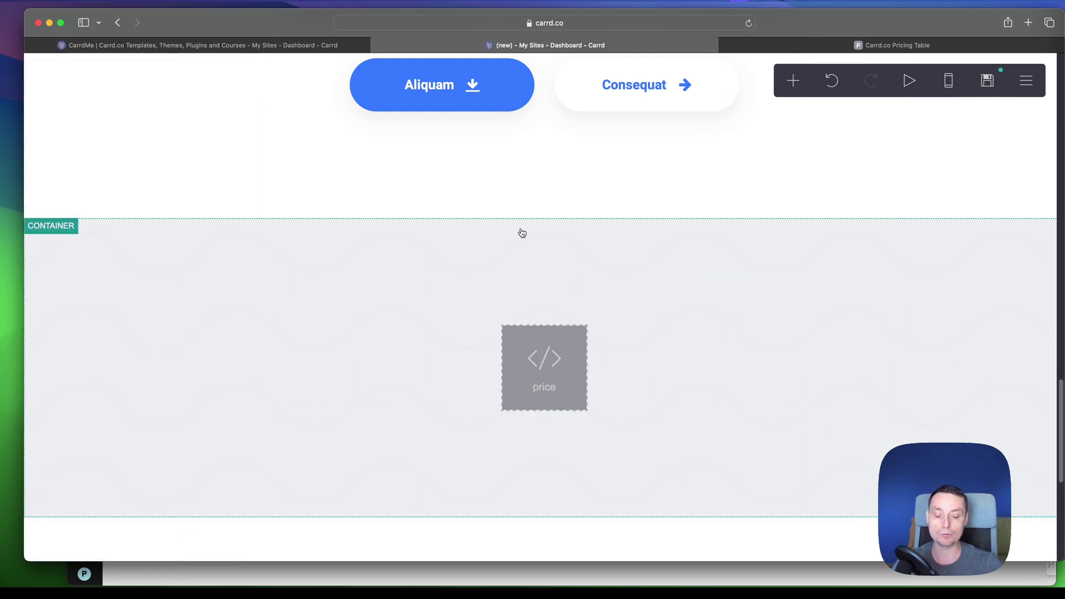
scroll(521, 250, down, 1)
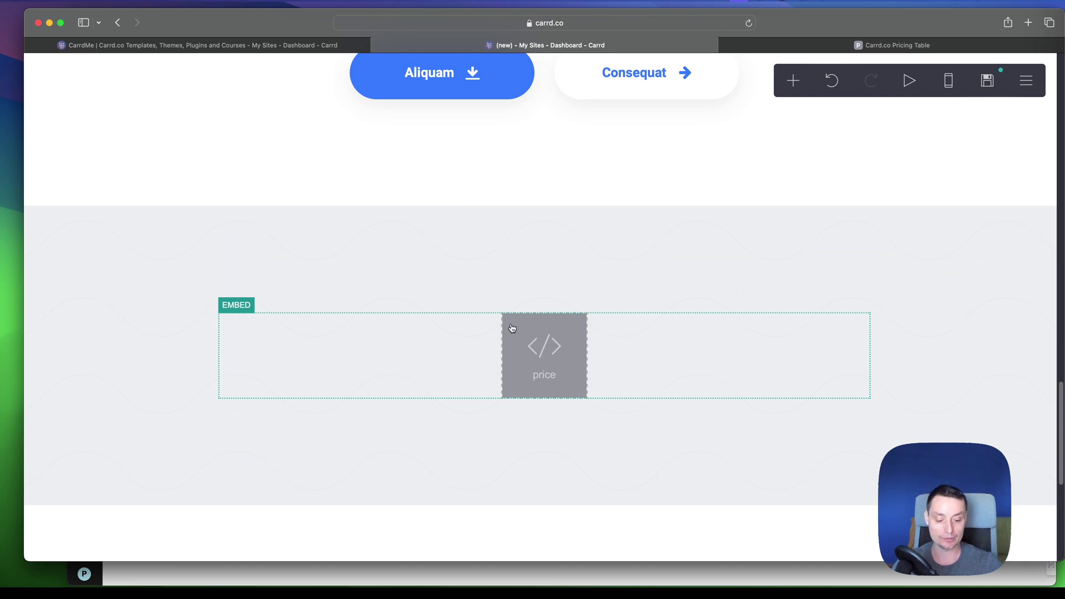
Set both the site title and description to 'test price table'.
click(979, 81)
click(87, 197)
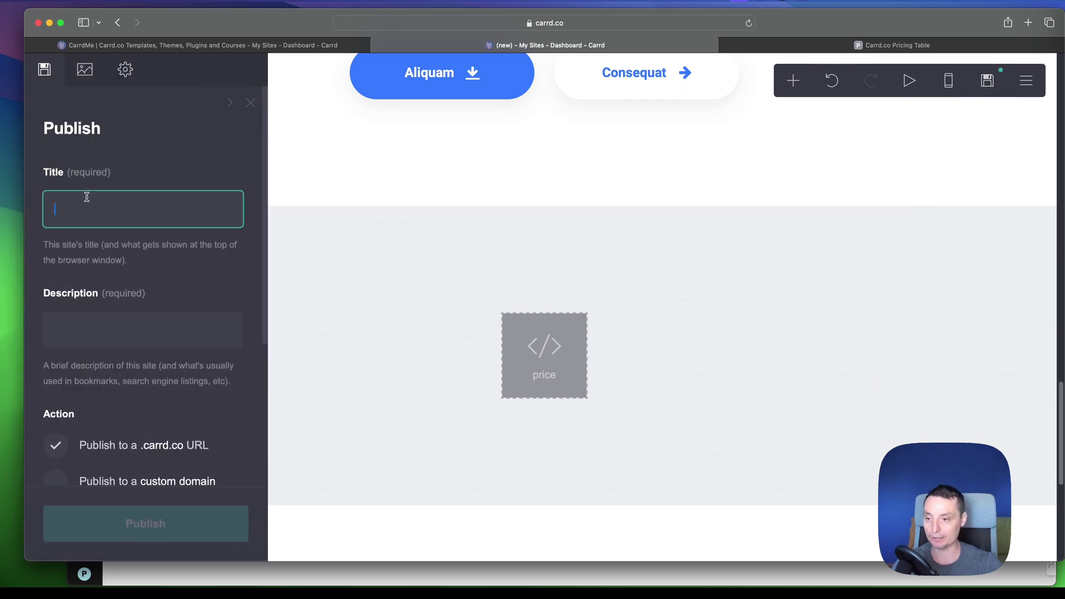
text(test price table)
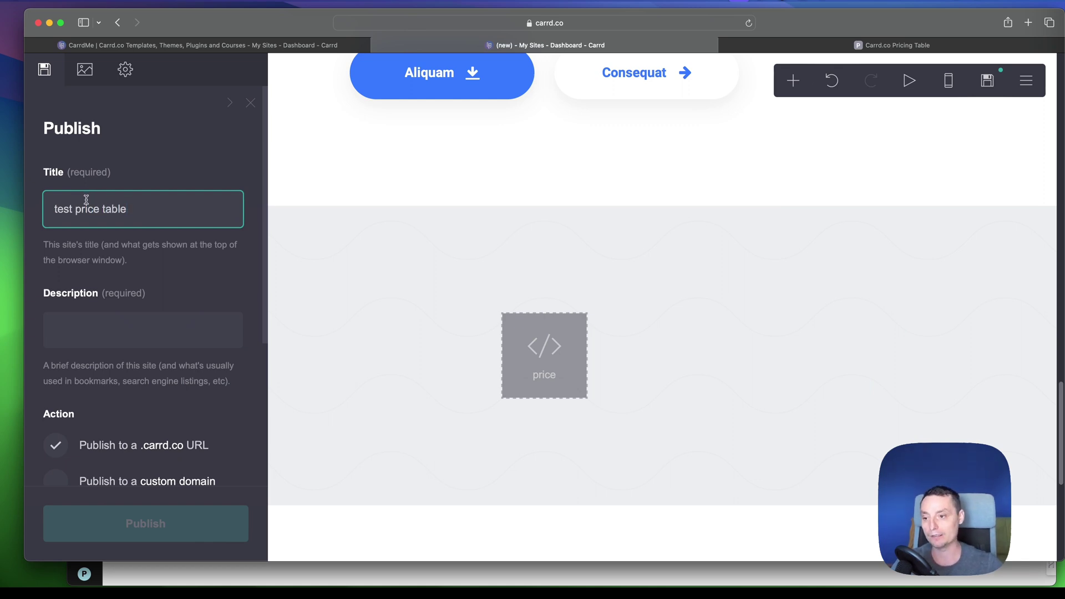
triple_click(86, 200)
key(super+c)
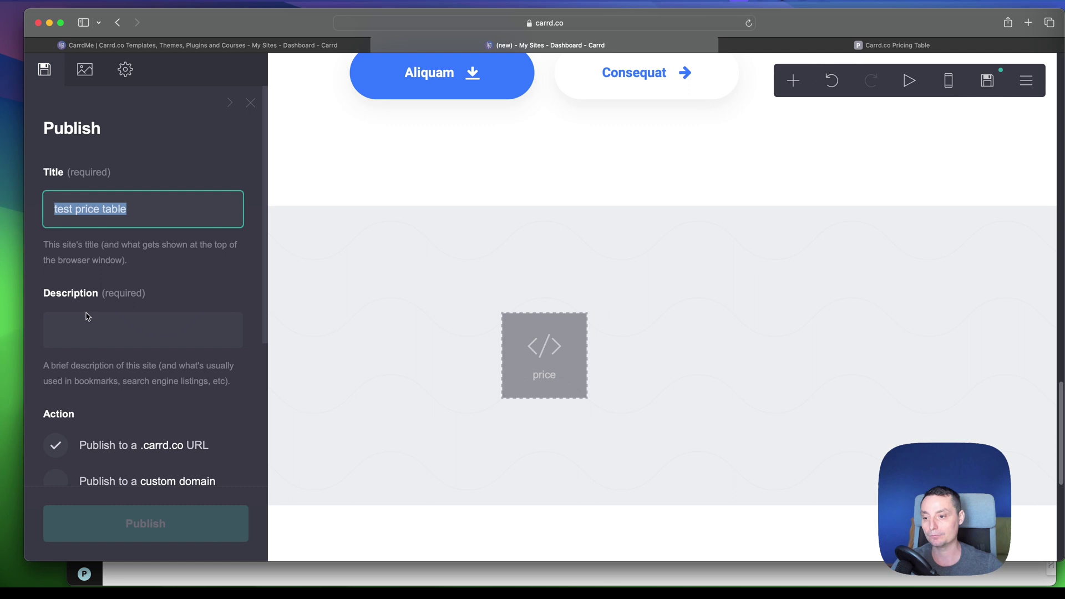
click(81, 332)
key(super+v)
Publish the site to the priging-table-c.carrd.co address.
scroll(82, 335, down, 5)
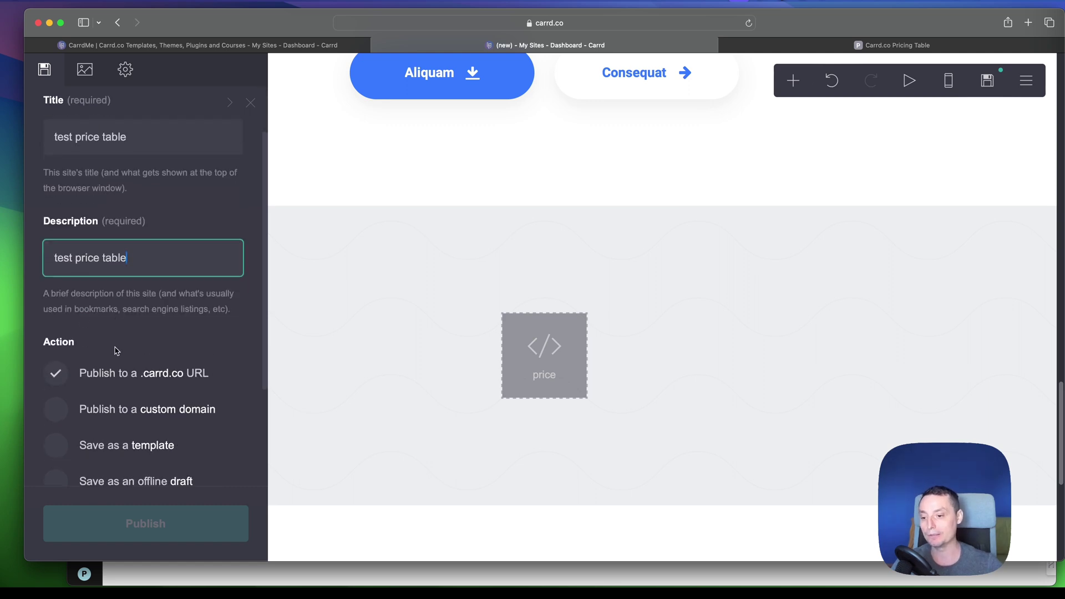
click(70, 380)
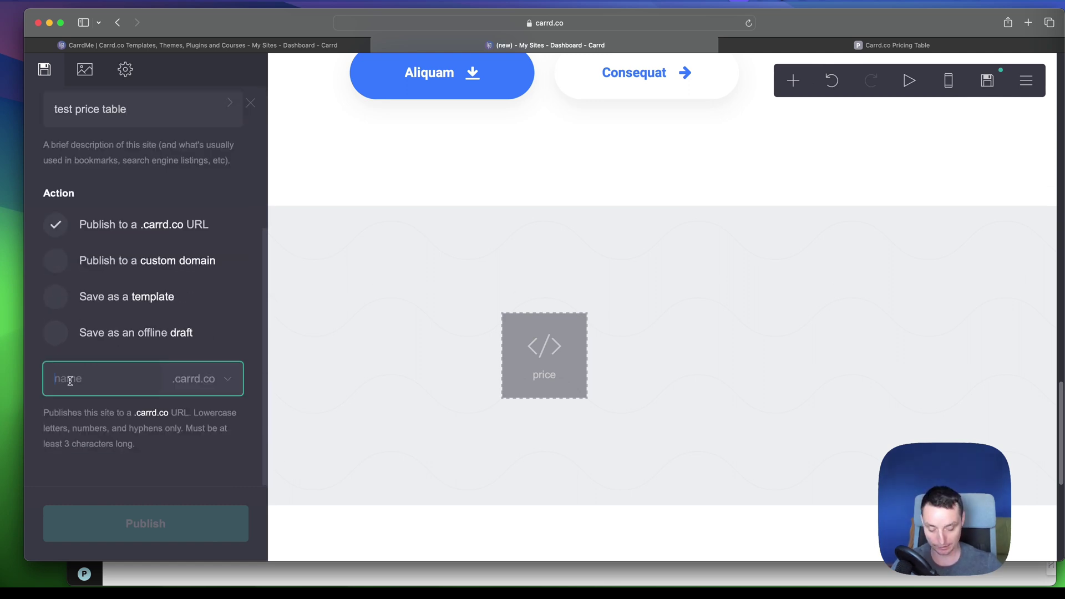
text(priging-table-c)
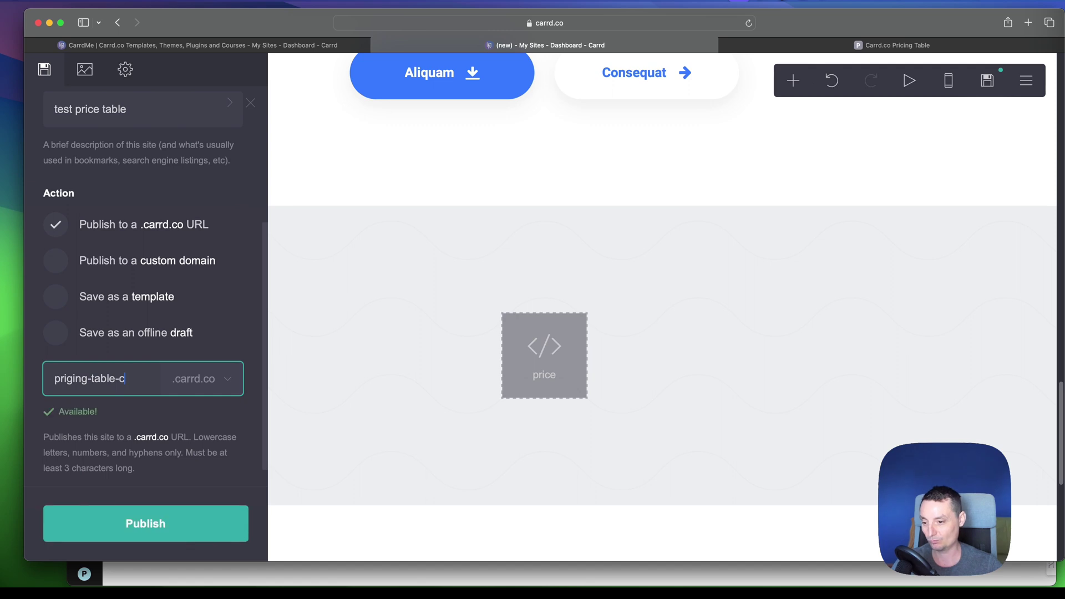
click(157, 532)
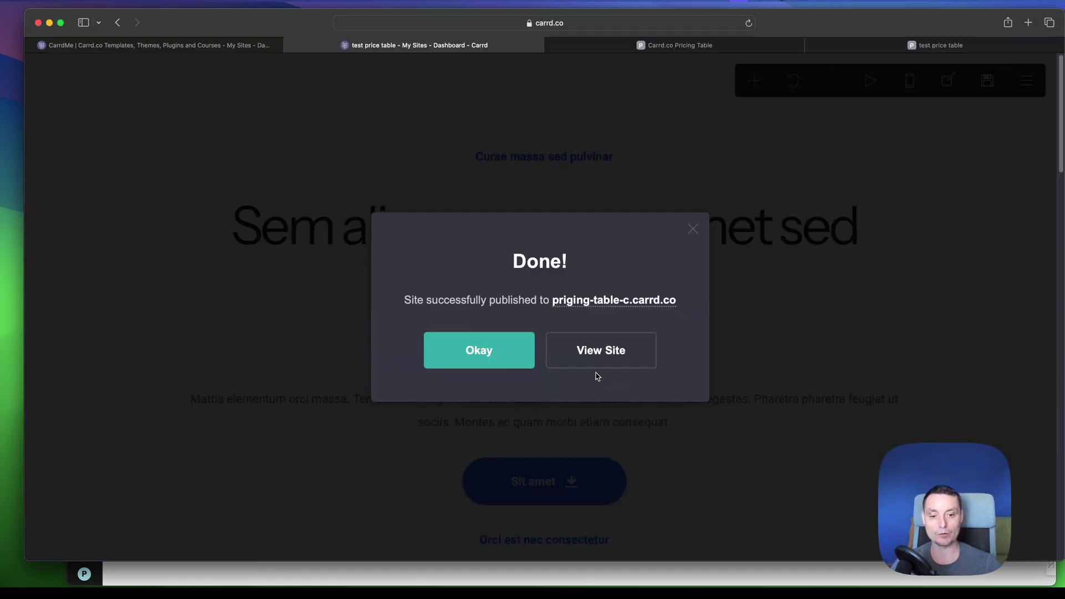
Open the published site from View Site and scroll to the pricing table.
click(606, 358)
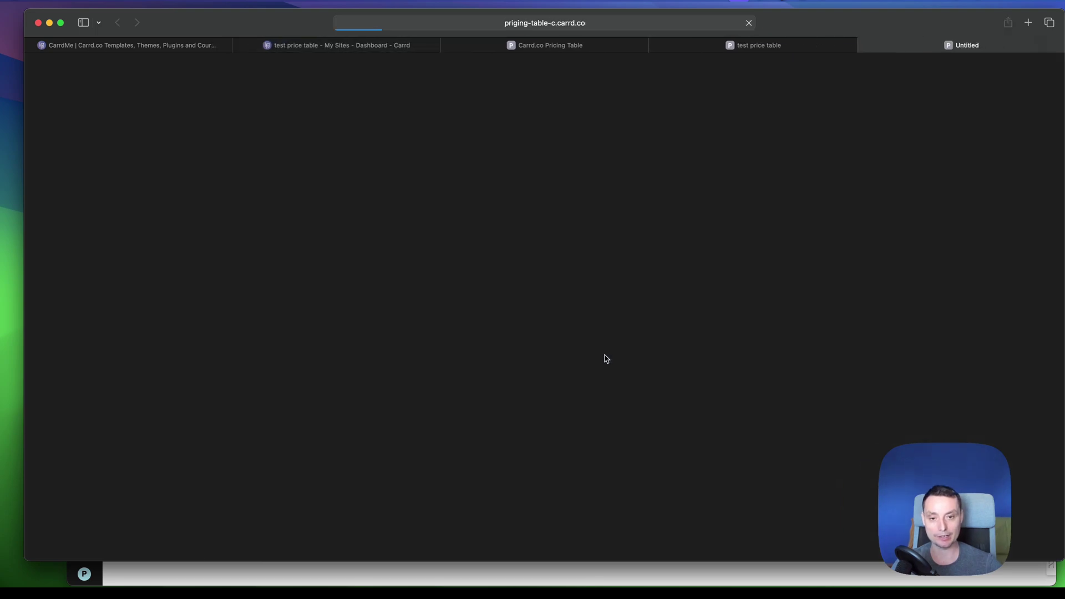
scroll(542, 239, down, 5)
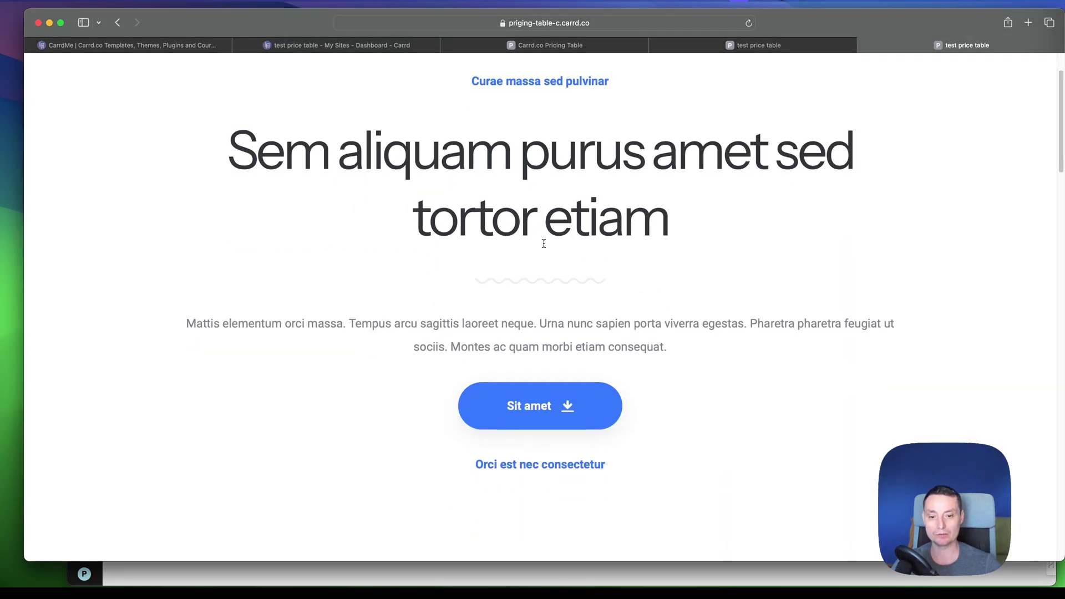
scroll(514, 223, down, 20)
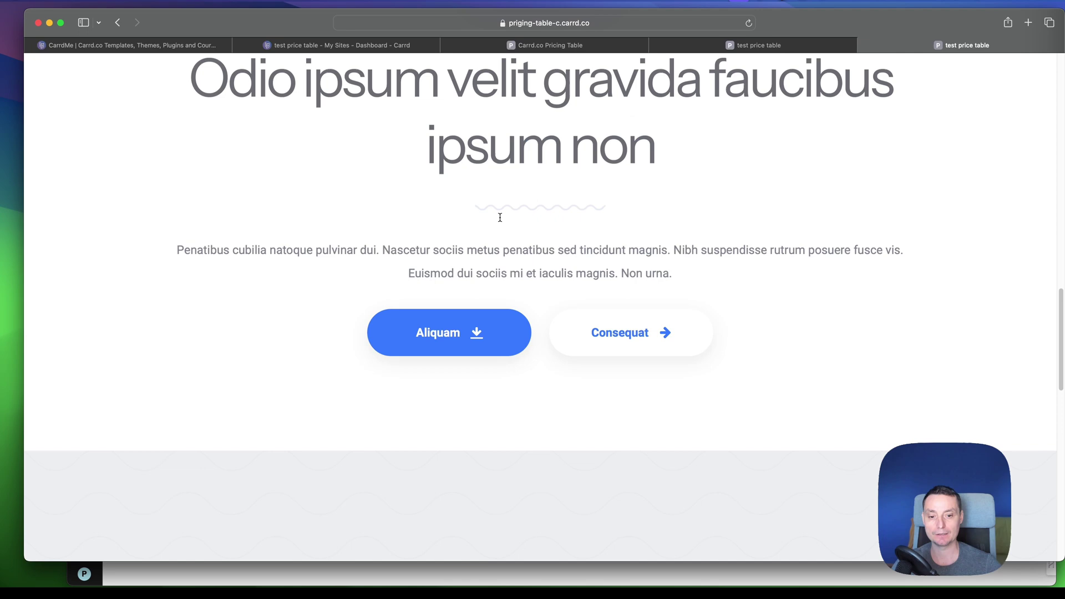
scroll(644, 153, up, 4)
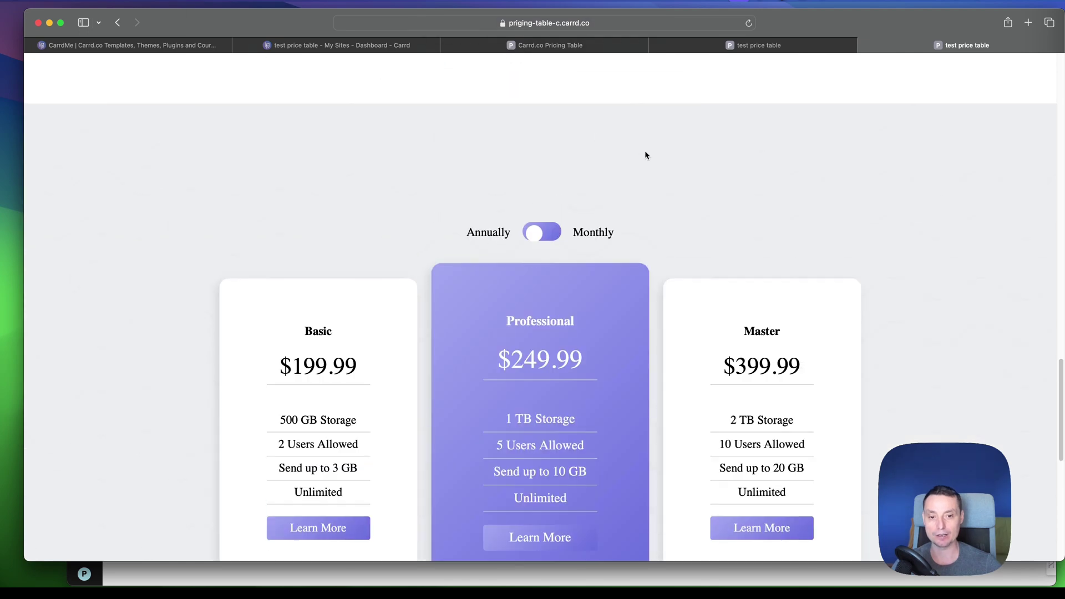
scroll(638, 151, down, 4)
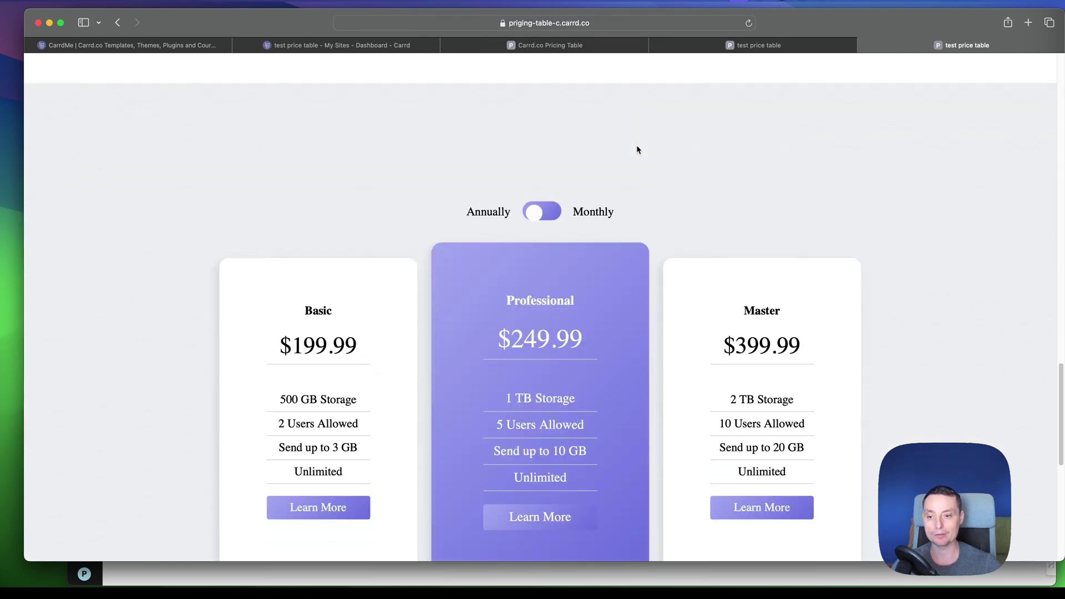
scroll(636, 180, down, 3)
scroll(635, 178, down, 3)
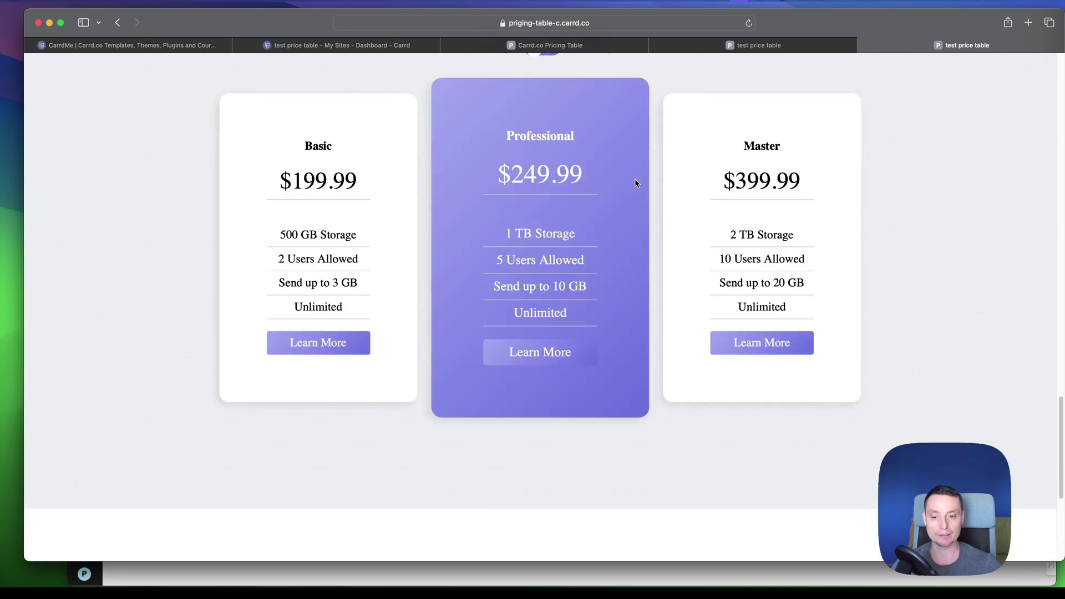
scroll(635, 180, up, 10)
scroll(677, 229, up, 8)
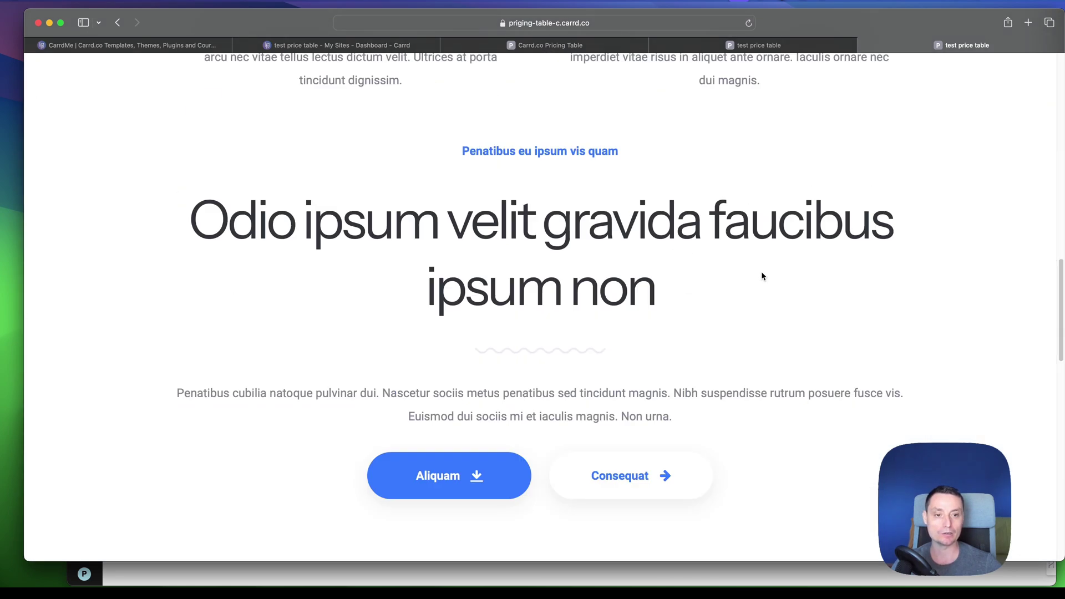
scroll(678, 241, down, 12)
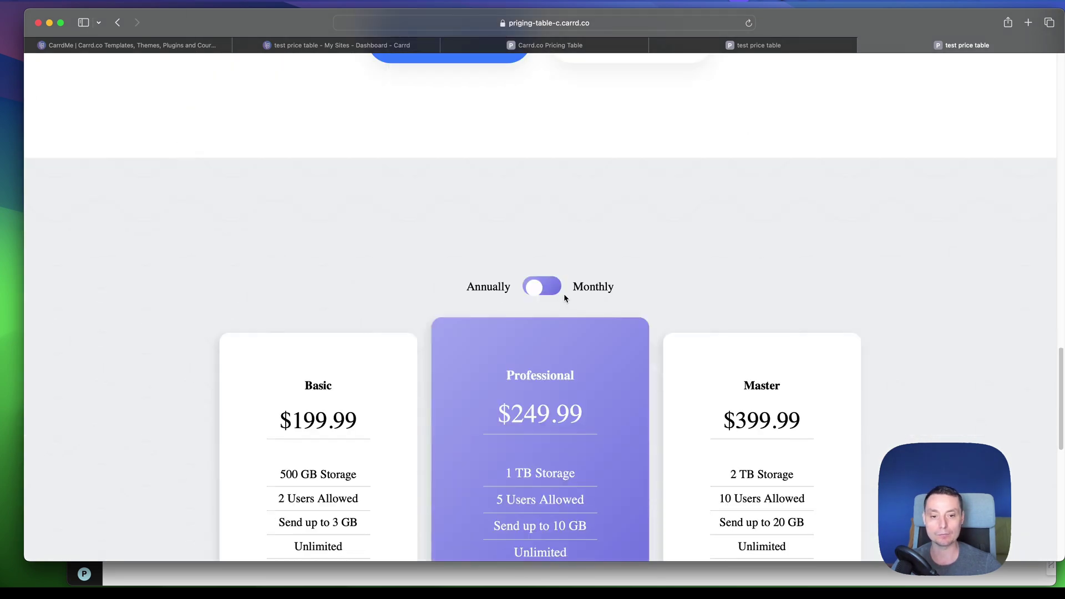
Toggle the prices between annual and monthly, ending on monthly $19.99, $24.99 and $39.99.
click(563, 296)
scroll(589, 233, down, 5)
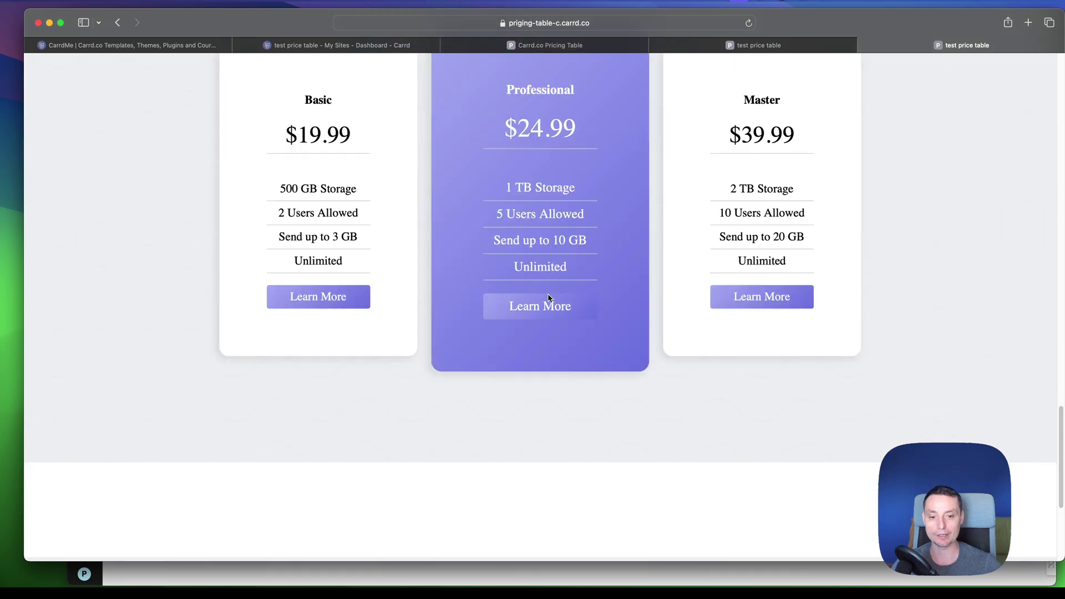
scroll(442, 264, up, 4)
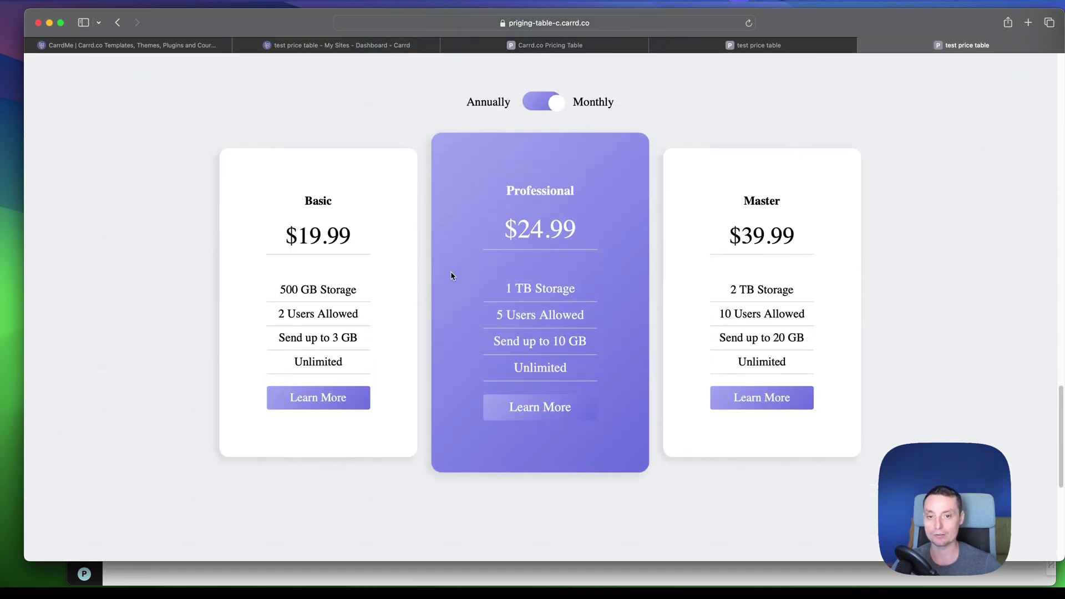
click(545, 122)
click(540, 121)
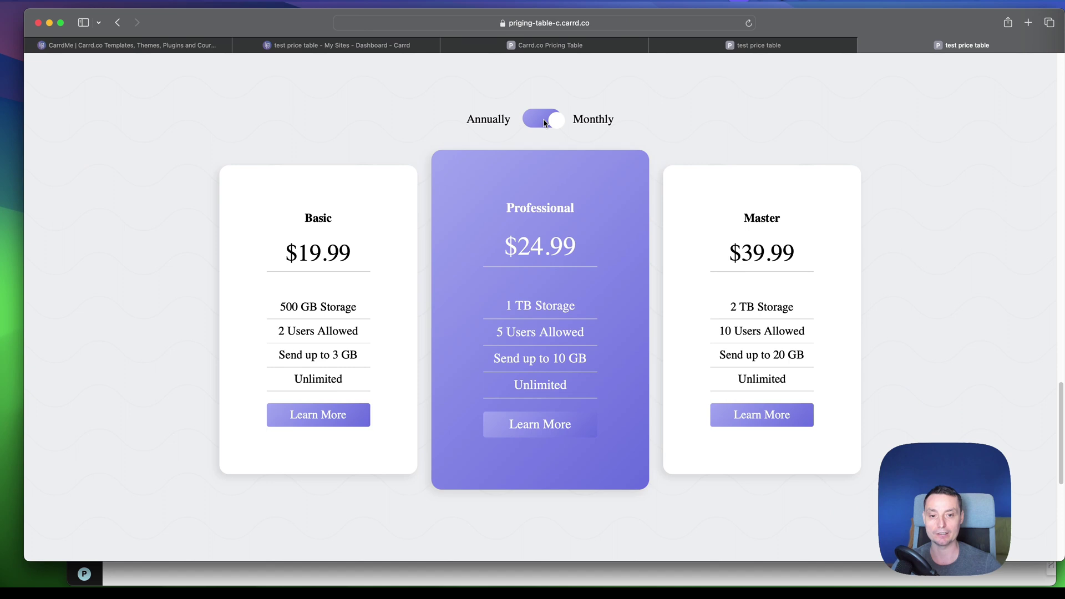
click(534, 122)
click(533, 122)
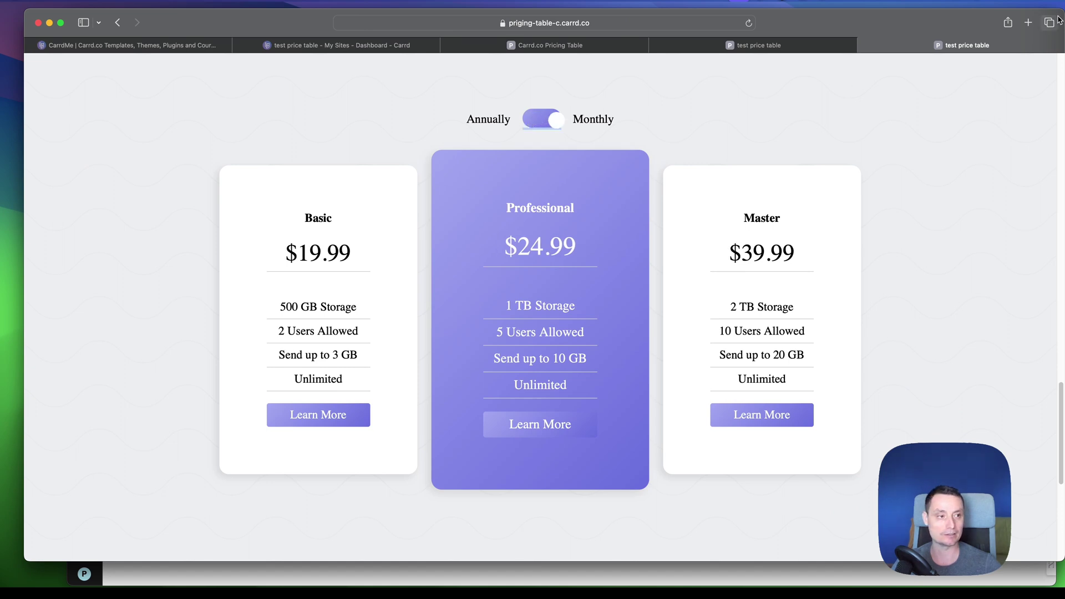
Narrow the live site's window to phone width, then toggle the prices to annual and back to monthly.
drag(1057, 22, 254, 73)
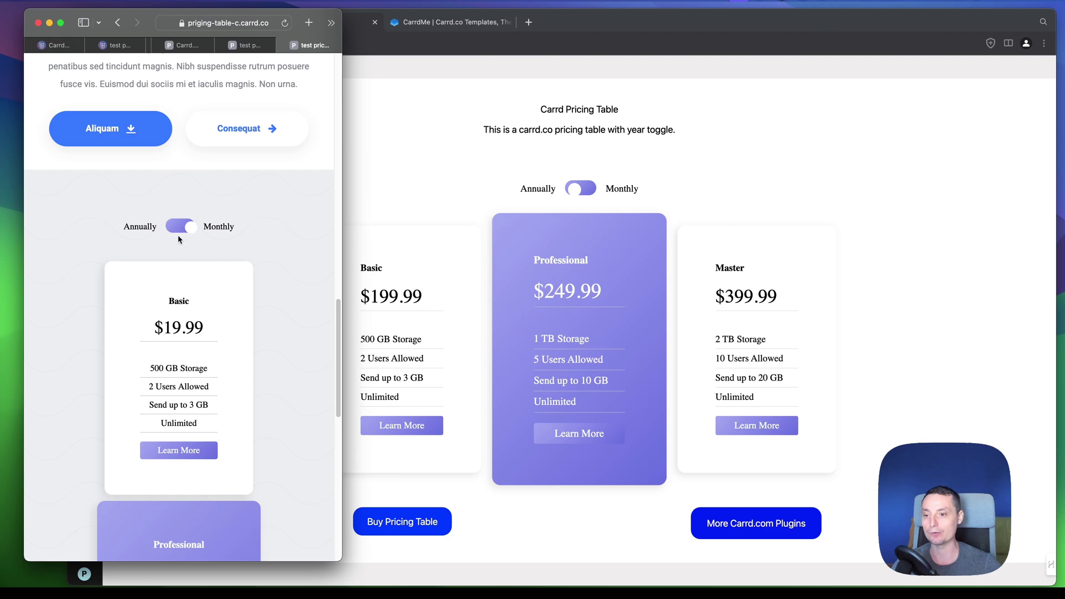
click(167, 224)
click(167, 225)
Scroll through the vertically stacked pricing cards showing $19.99, $24.99 and $39.99 monthly prices.
scroll(281, 235, down, 6)
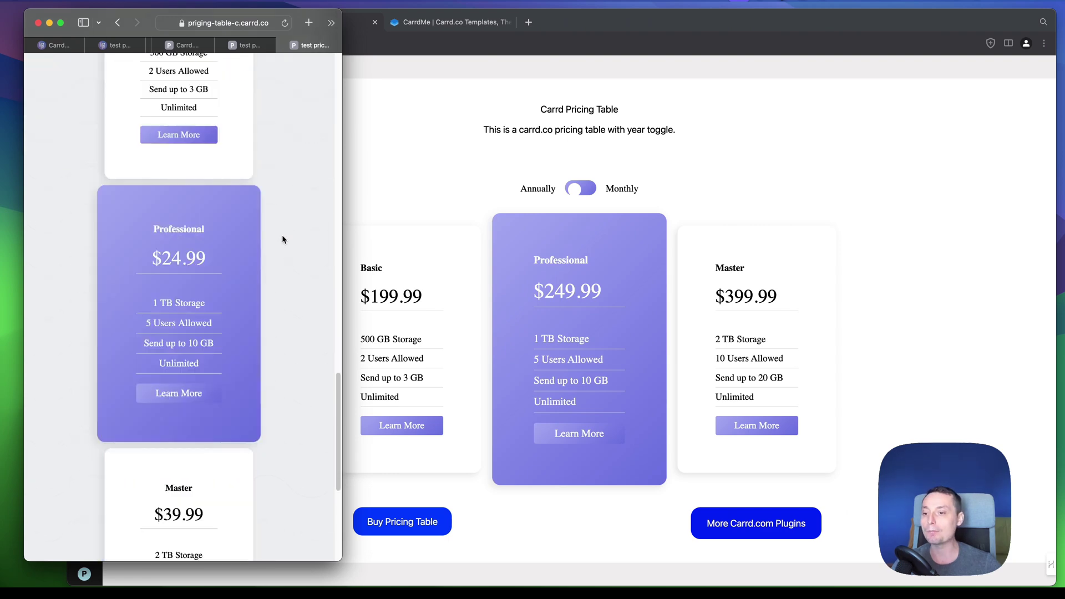
scroll(282, 239, down, 5)
scroll(283, 240, up, 15)
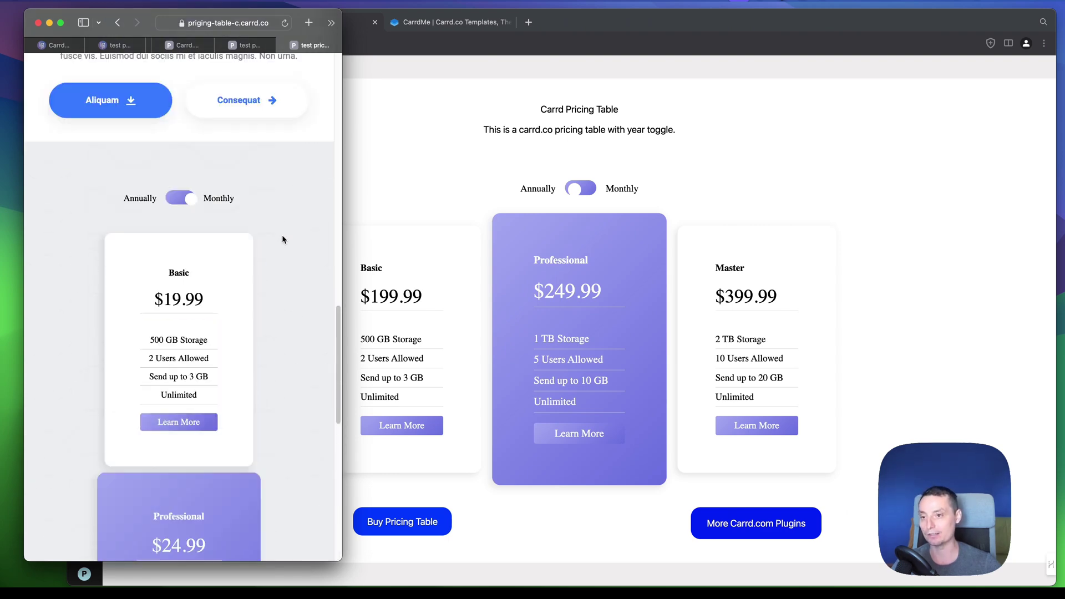
scroll(283, 239, up, 2)
scroll(281, 241, down, 15)
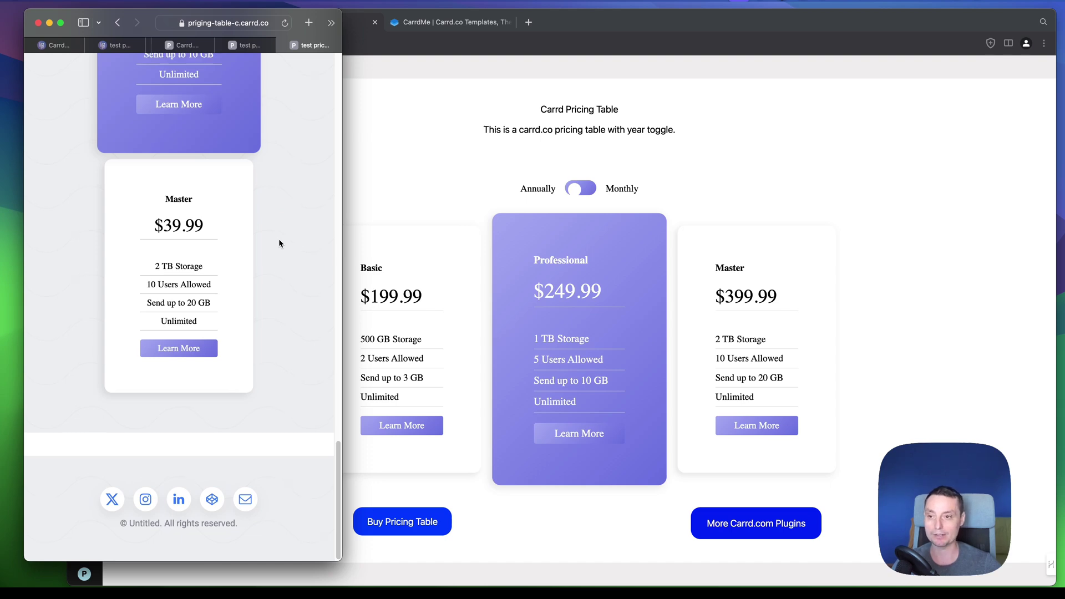
scroll(279, 243, up, 15)
scroll(279, 242, up, 5)
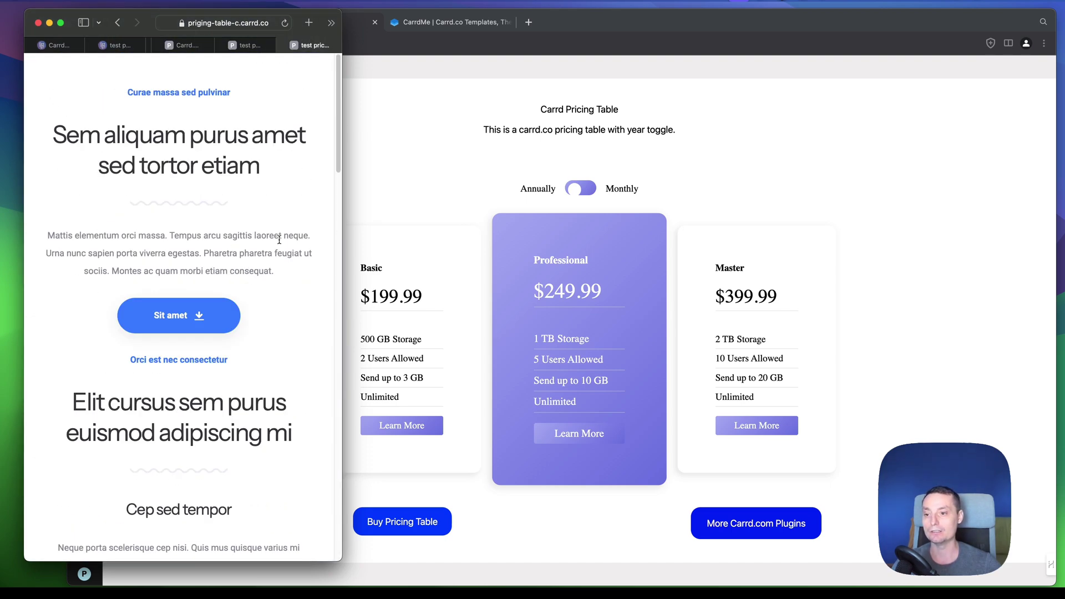